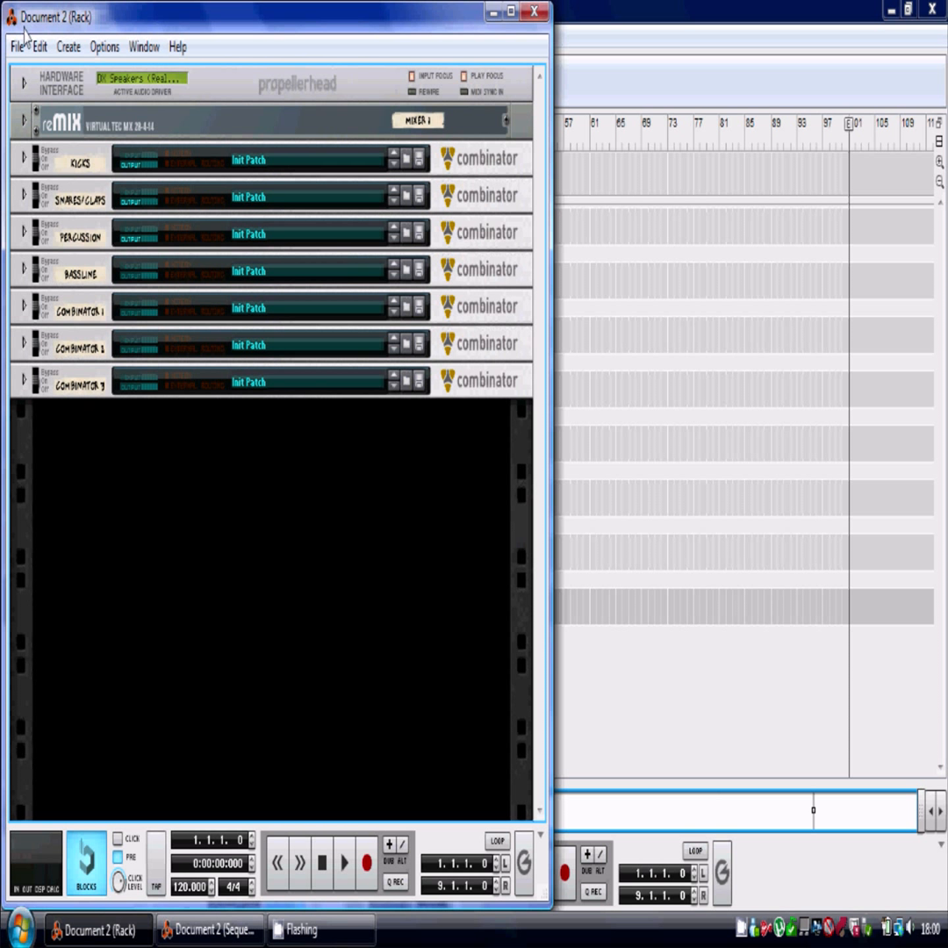
Expand and collapse the Snares/Claps combinator to inspect the Kong drum module inside it.
left_click(17, 150)
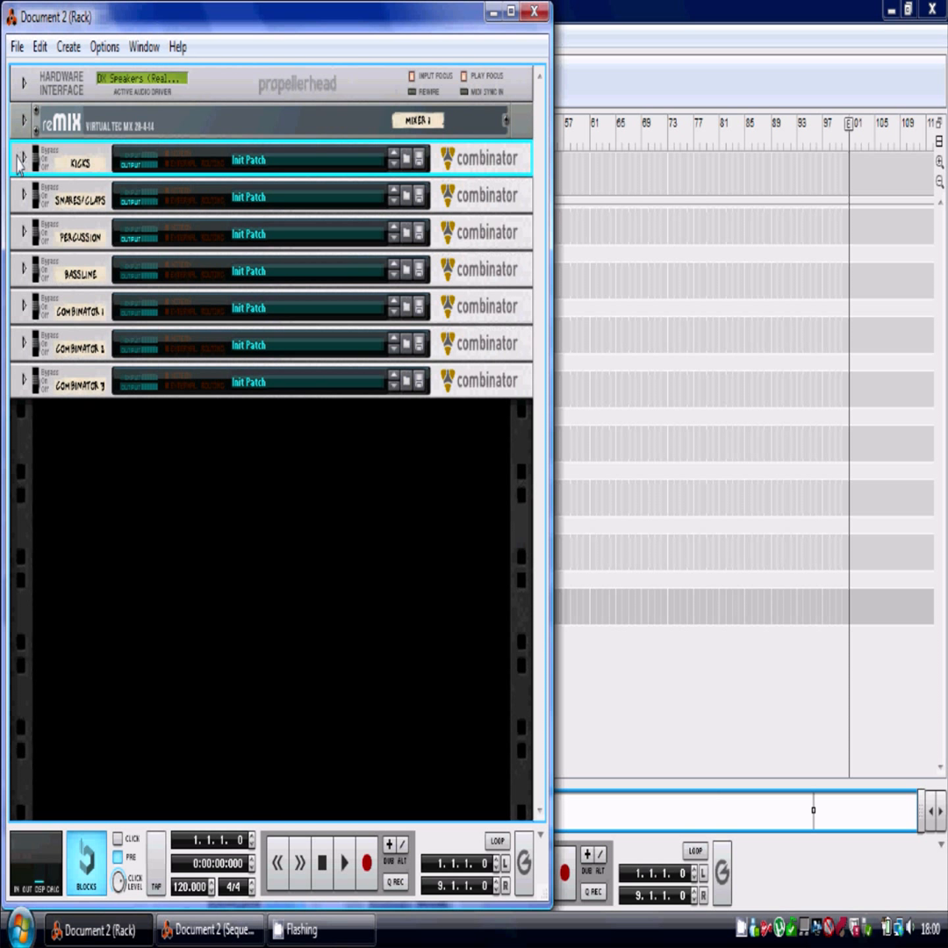
left_click(22, 199)
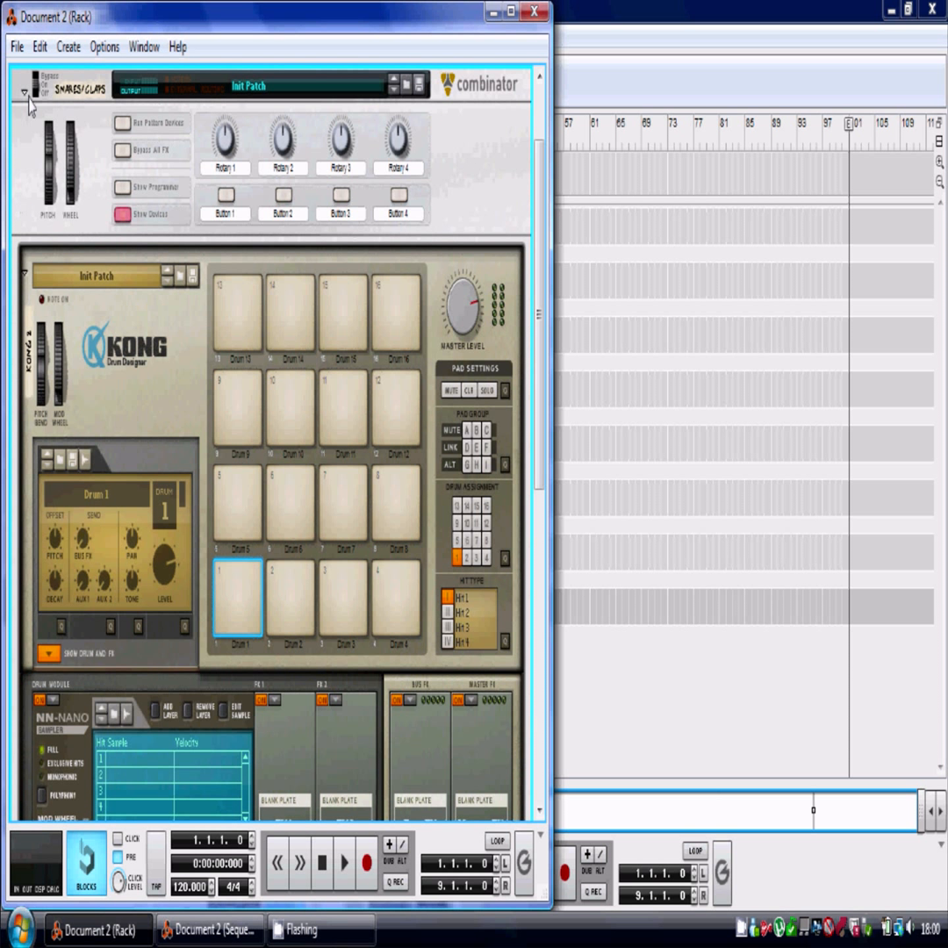
left_click(25, 88)
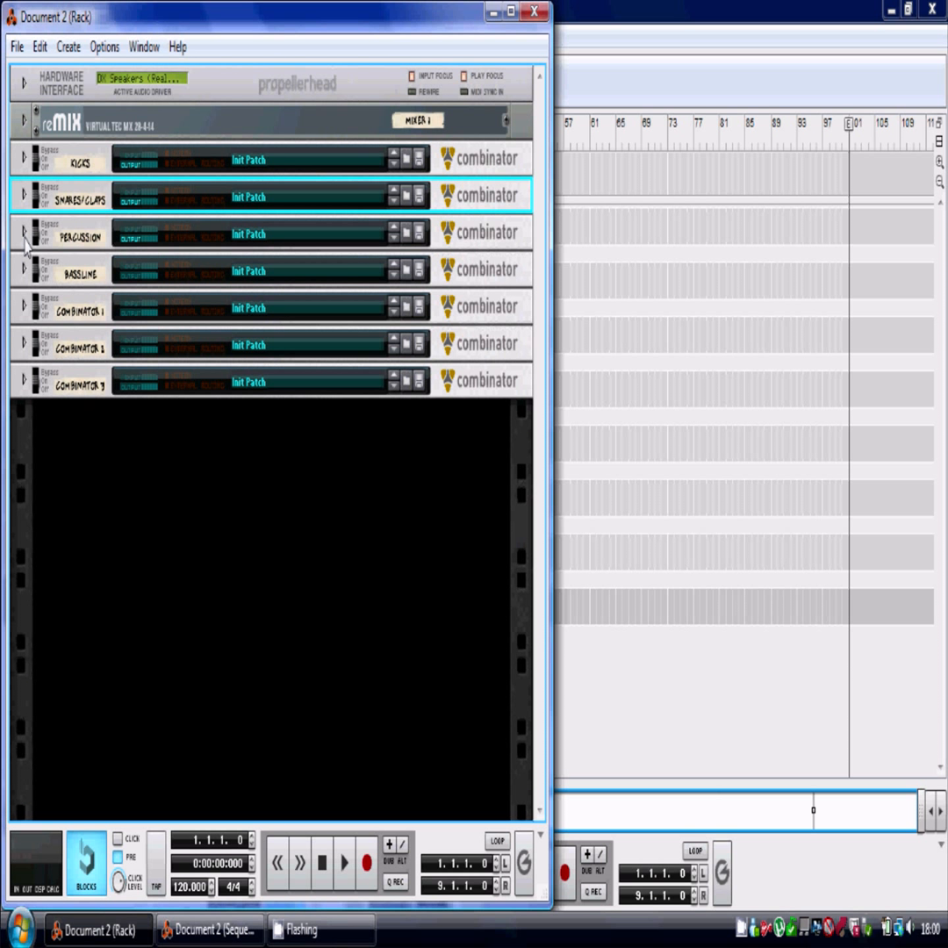
Expand Combinator 1 to open its empty device area.
left_click(23, 309)
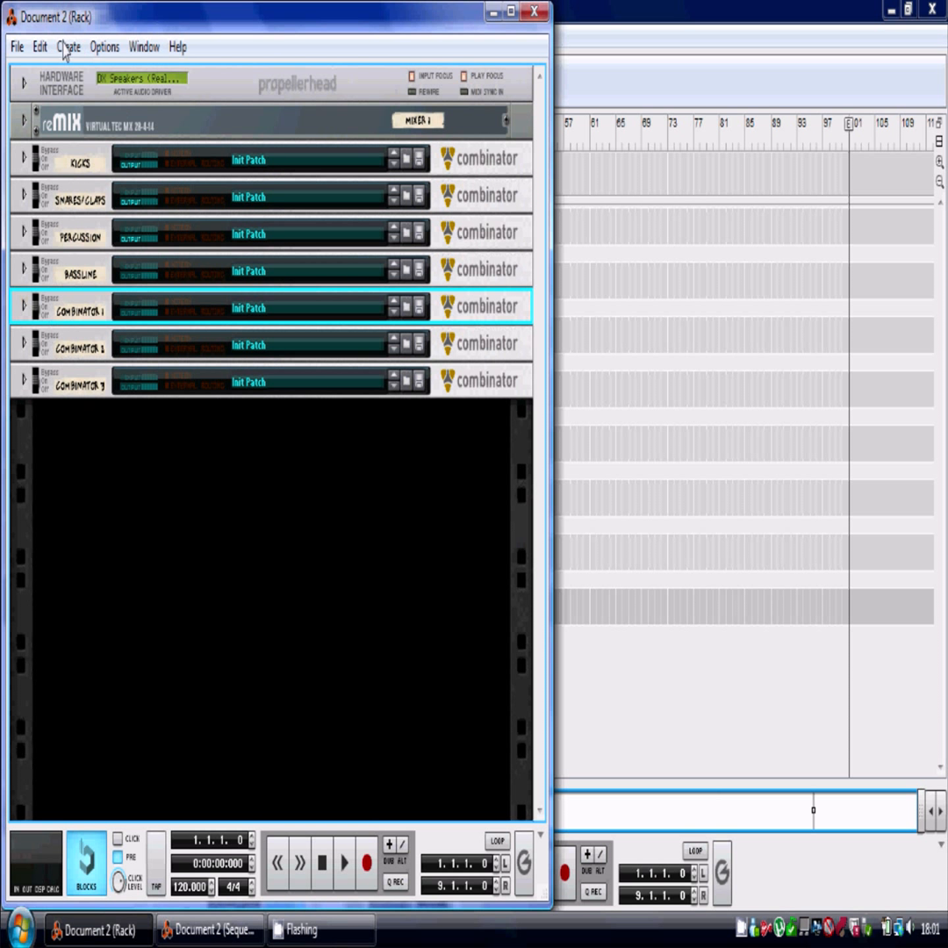
left_click(63, 472)
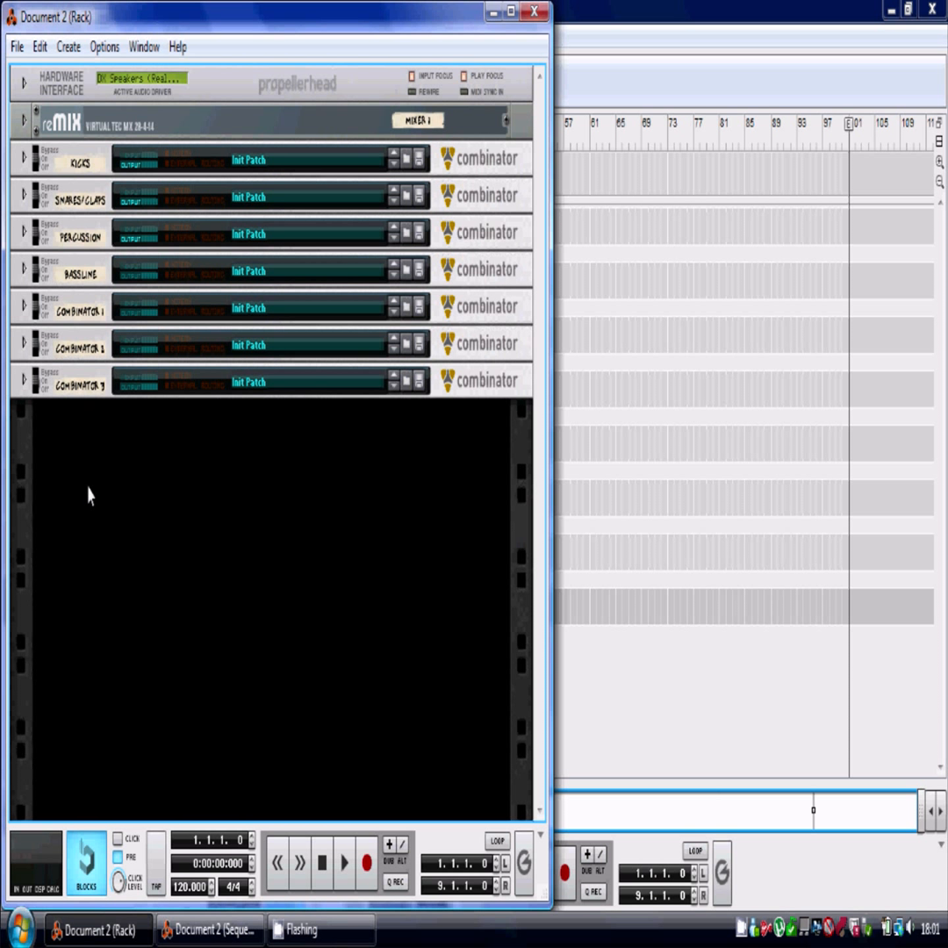
key("Tab")
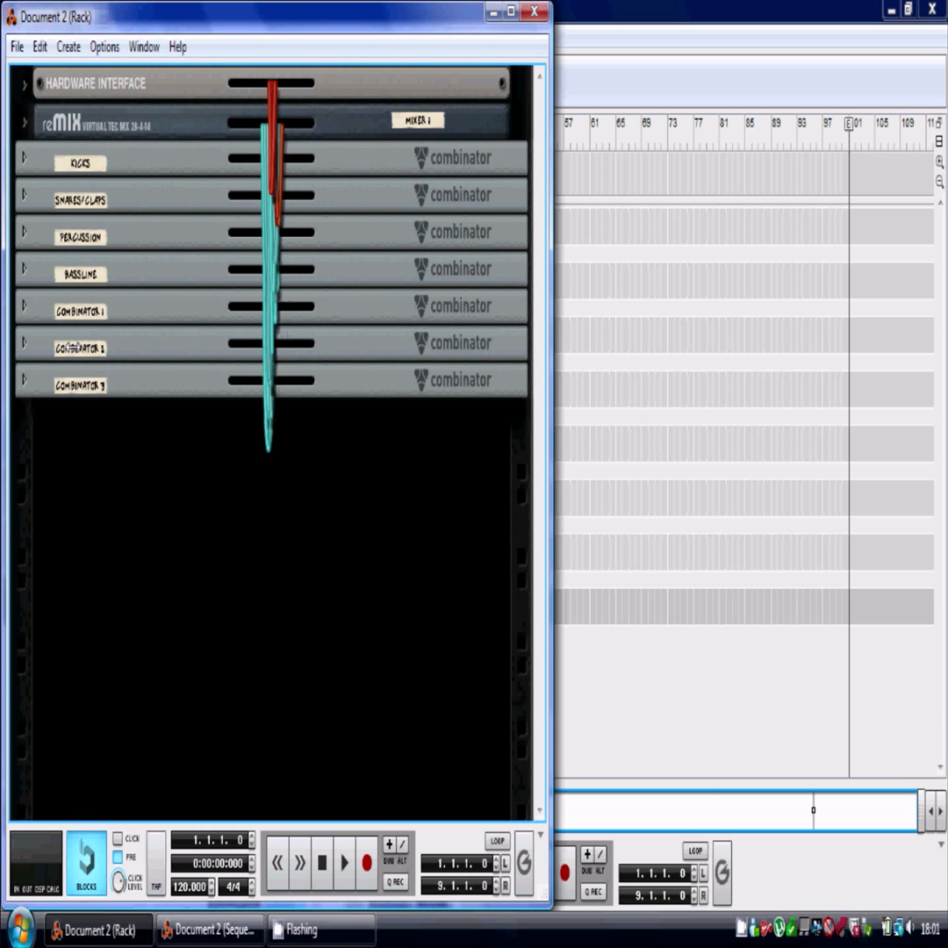
key("Tab")
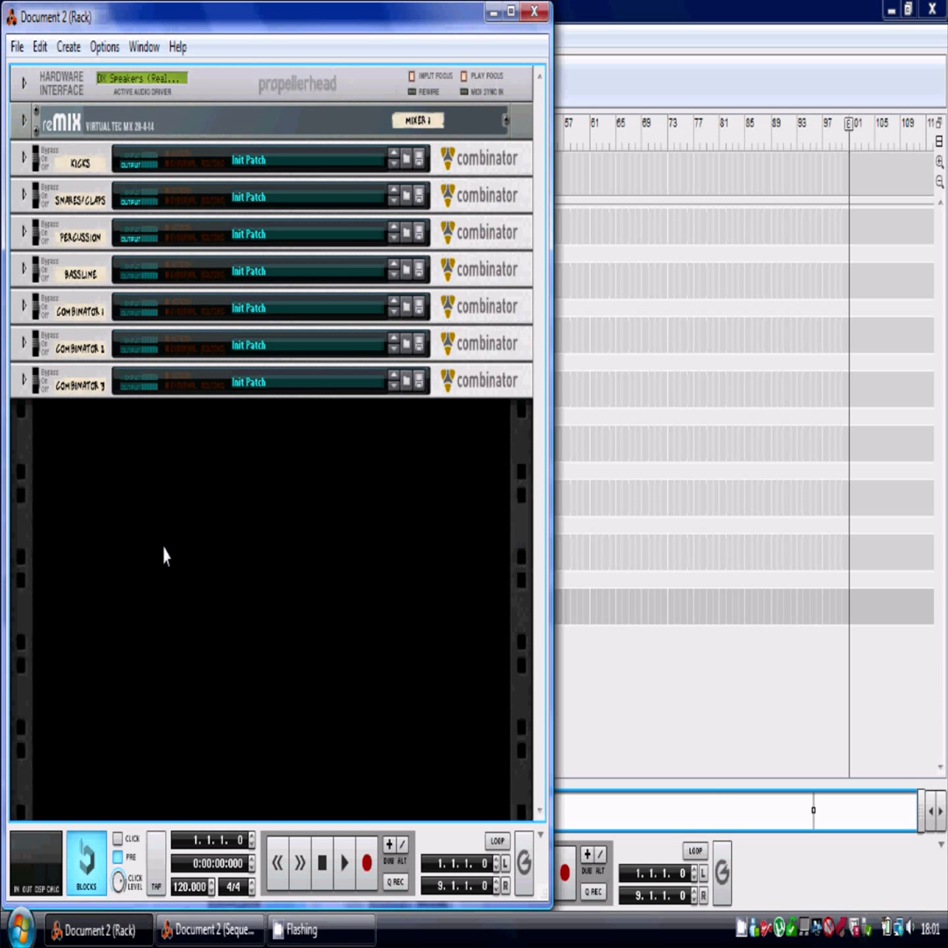
left_click(25, 309)
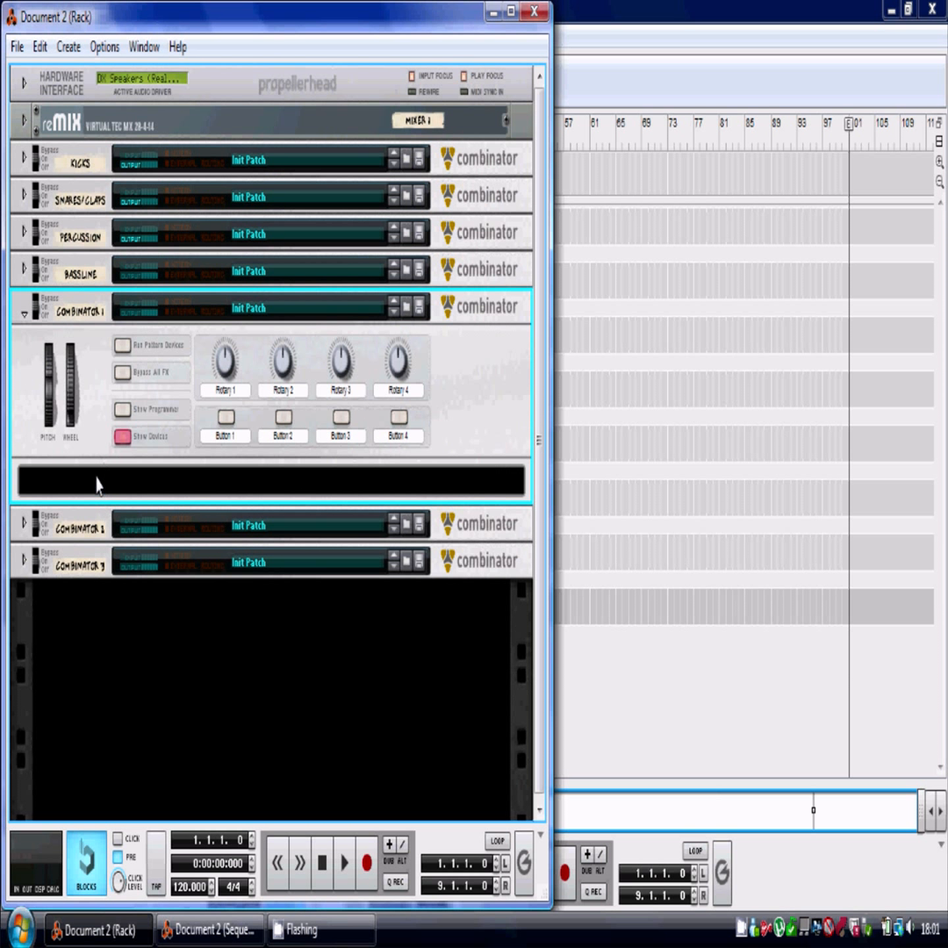
Create a Malström Graintable Synthesizer inside Combinator 1.
right_click(98, 485)
mouse_move(131, 498)
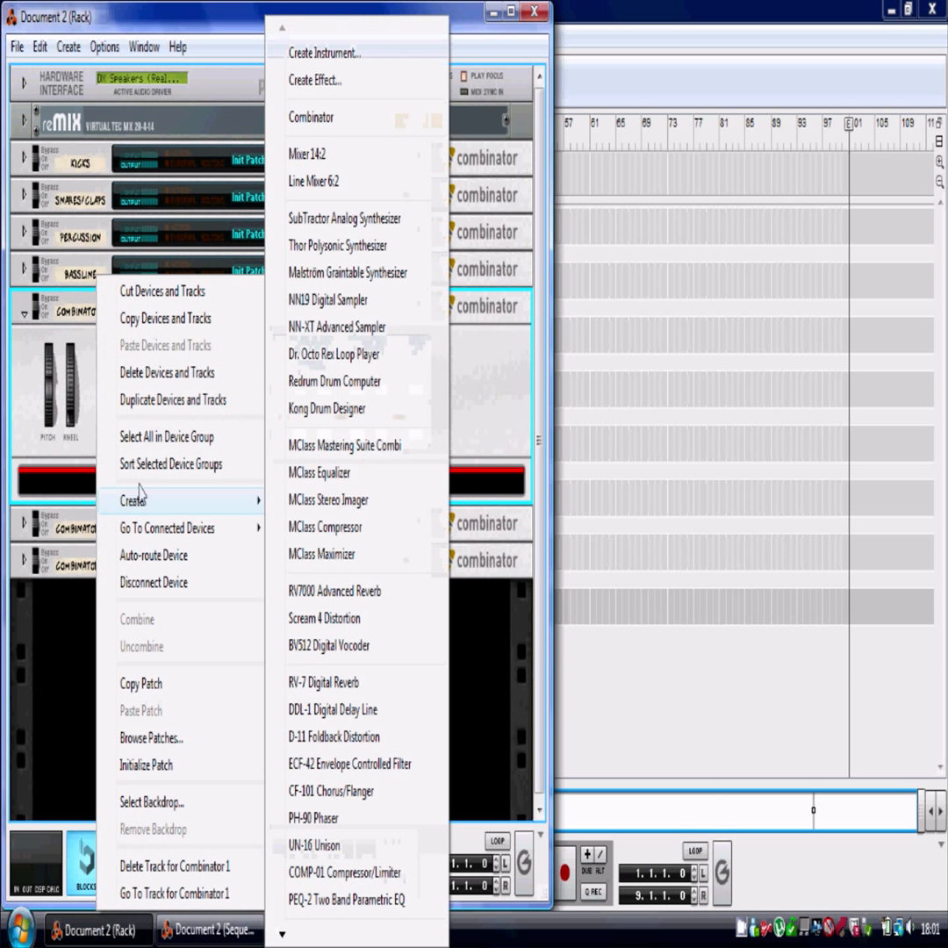
left_click(303, 272)
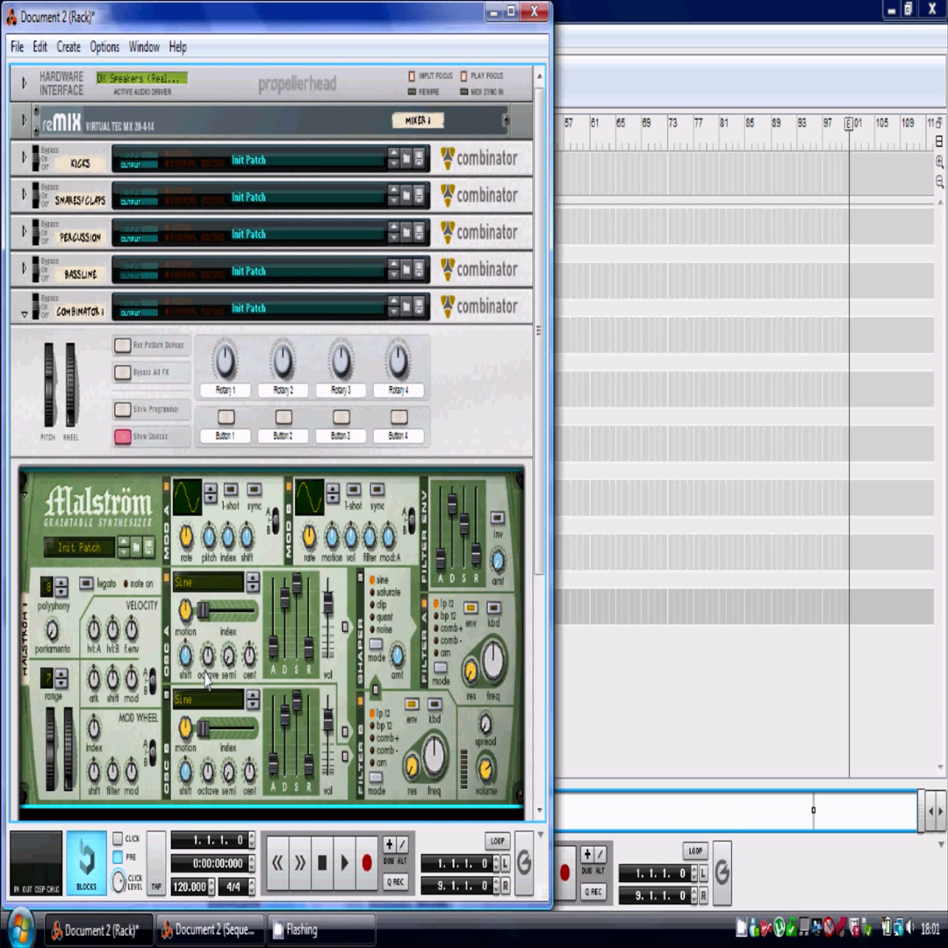
Set the Malström's polyphony to 1.
scroll(312, 557, "down", 3)
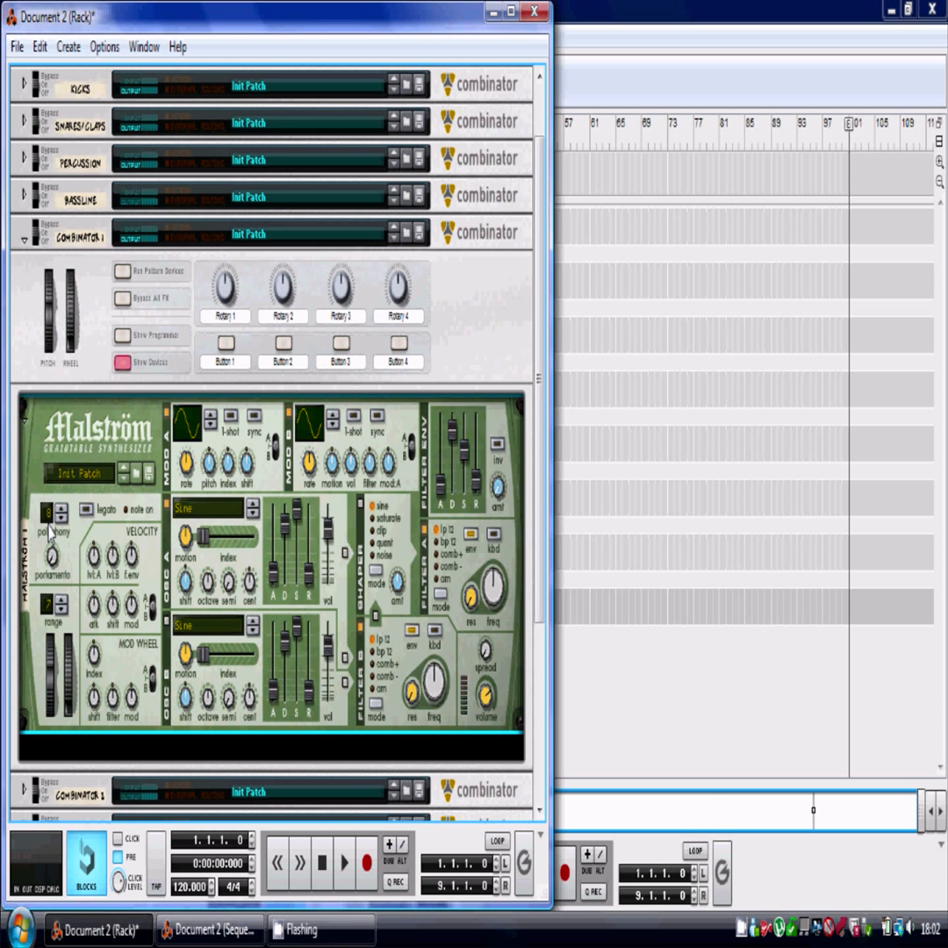
left_click_drag(51, 519, 52, 573)
Switch Oscillator A's waveform to Wave: Sawtooth and raise the Filter A frequency knob.
left_click(194, 514)
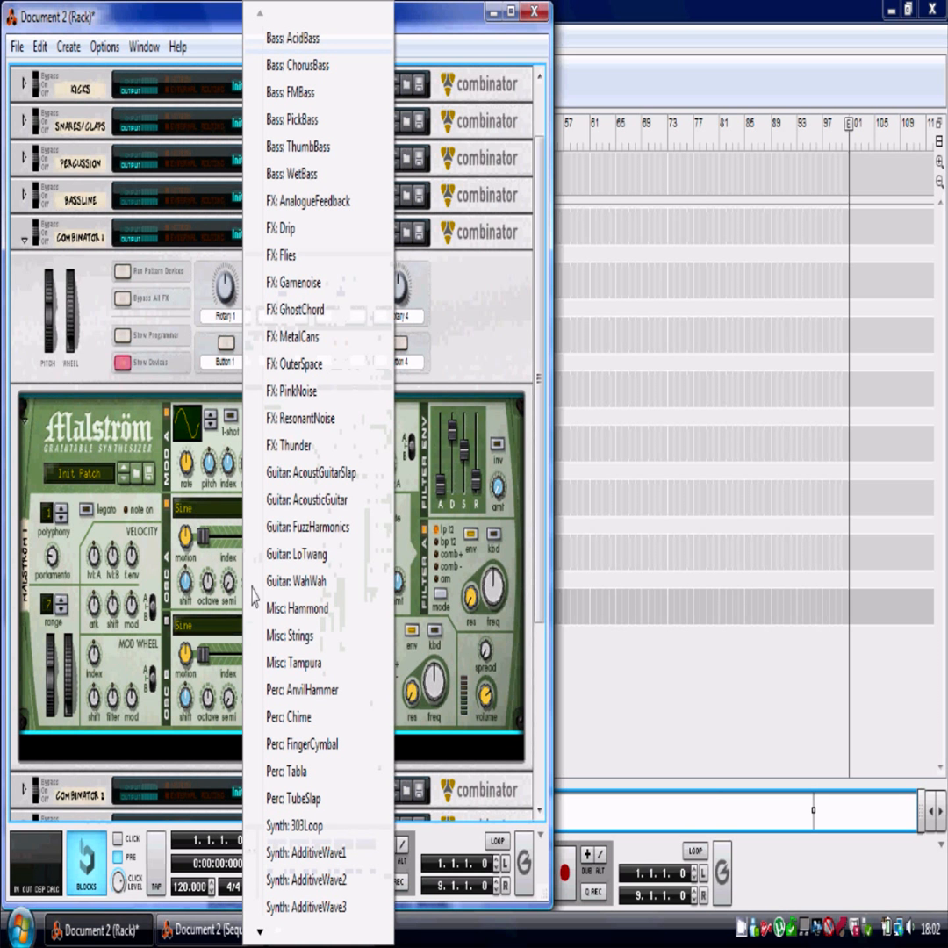
mouse_move(310, 930)
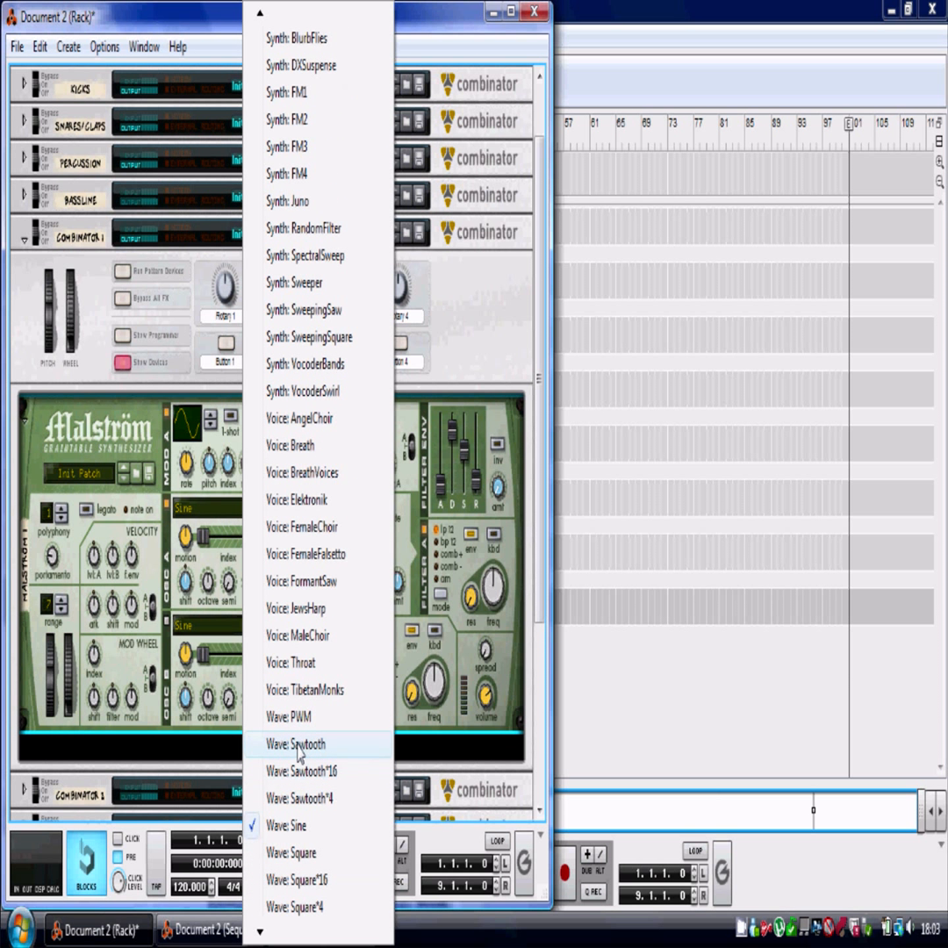
left_click(297, 744)
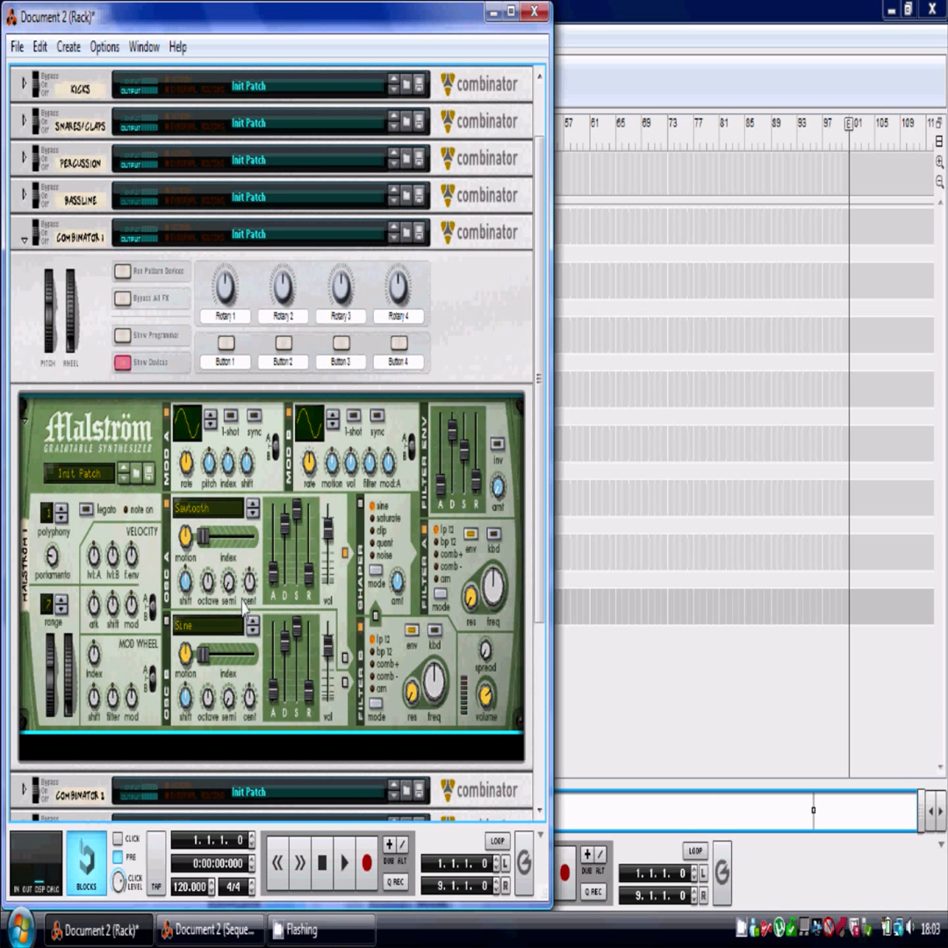
left_click(409, 579)
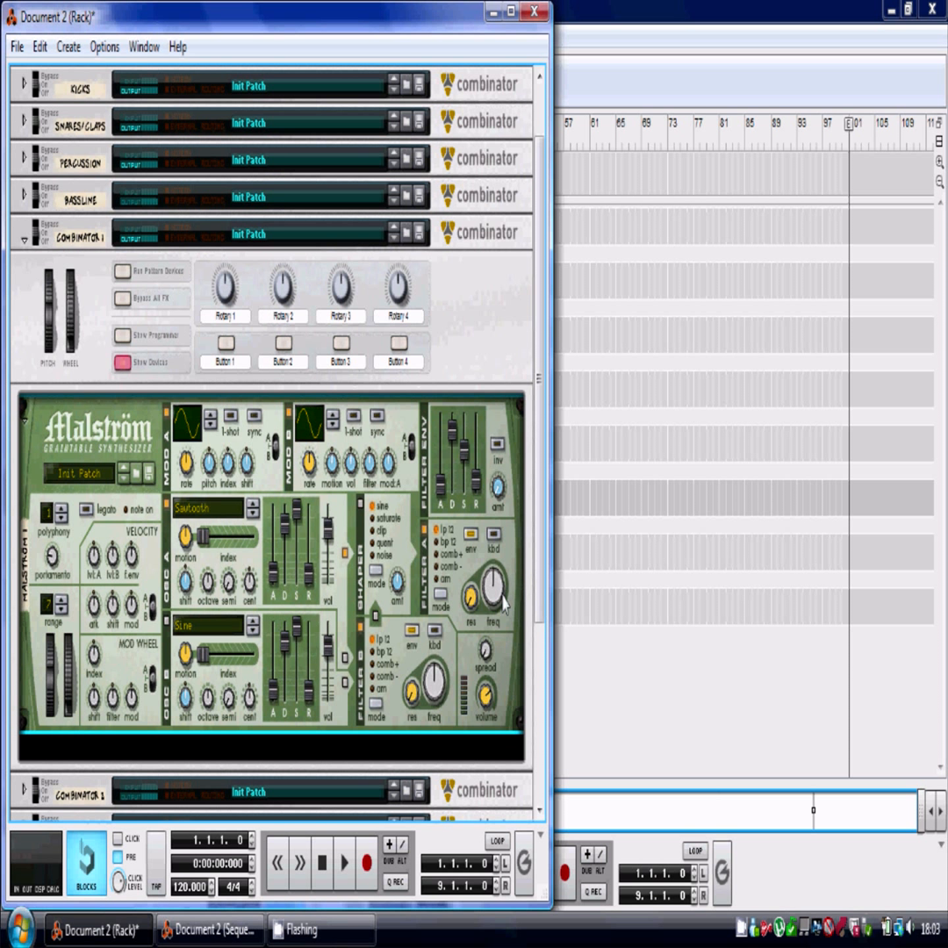
left_click_drag(498, 597, 510, 578)
Add an RV7000 Advanced Reverb below the Malström inside Combinator 1.
right_click(251, 746)
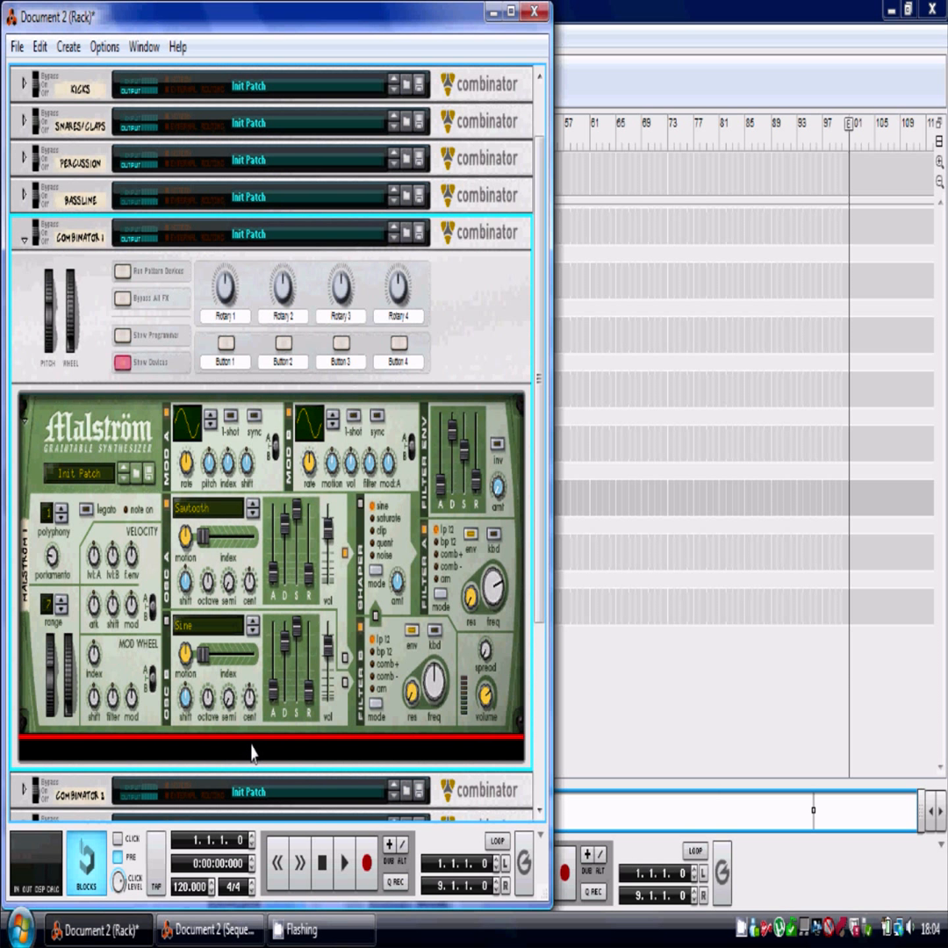
left_click(185, 739)
scroll(202, 695, "down", 2)
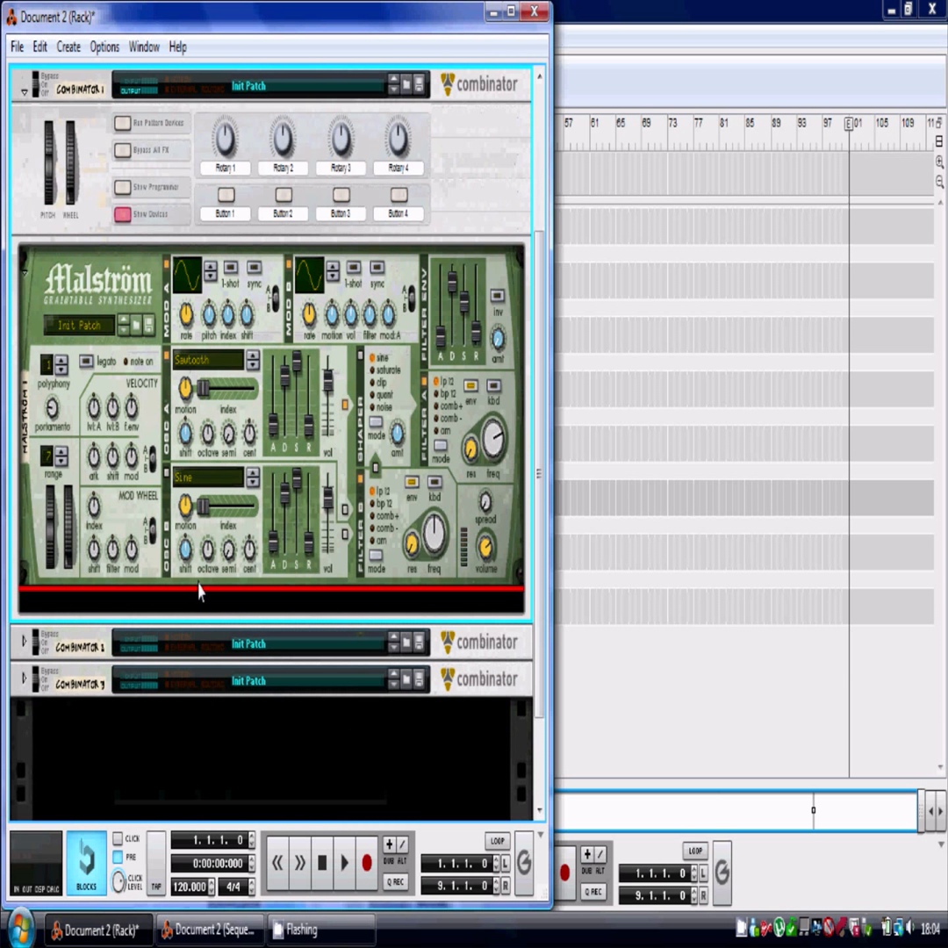
scroll(196, 633, "up", 1)
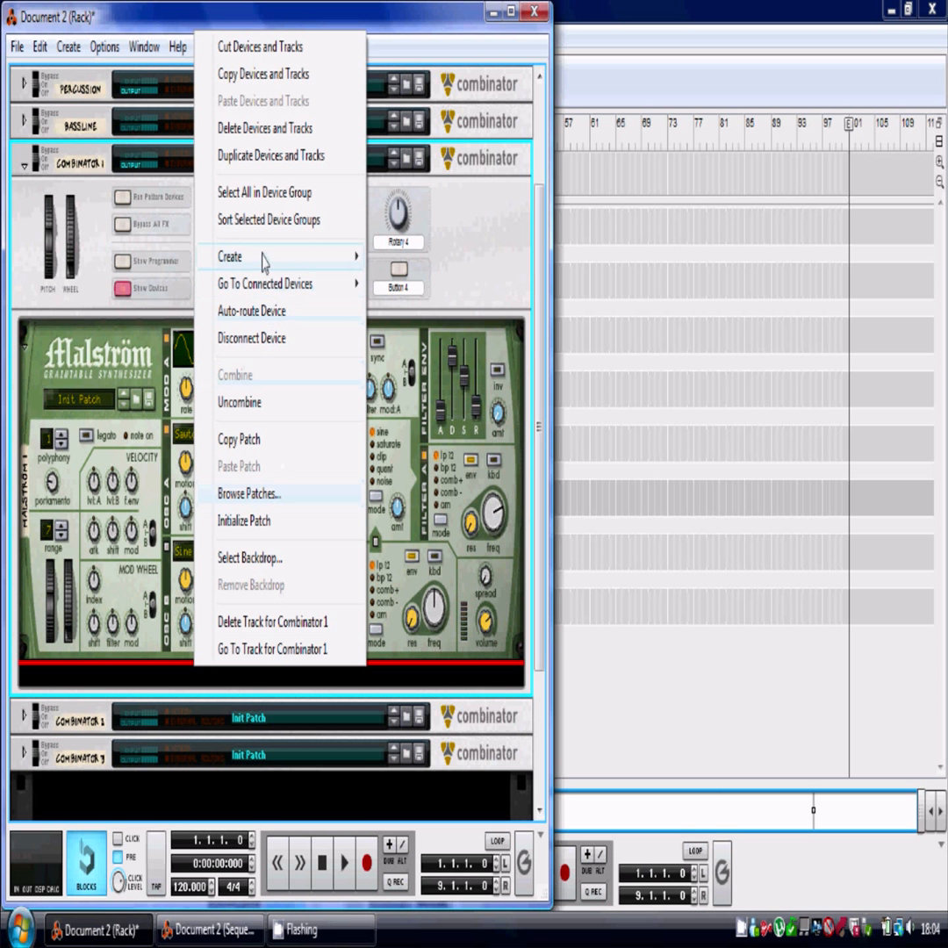
mouse_move(260, 258)
left_click(460, 593)
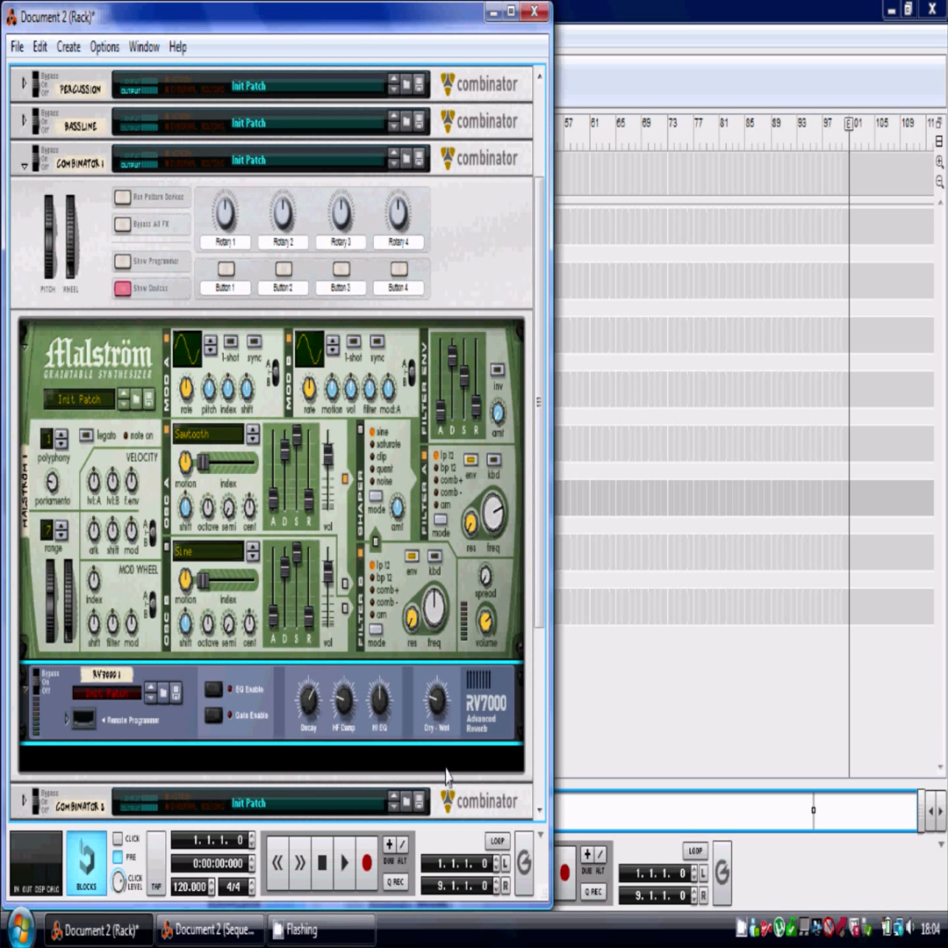
Add a DDL-1 Digital Delay Line below the reverb in Combinator 1.
right_click(181, 756)
mouse_move(238, 342)
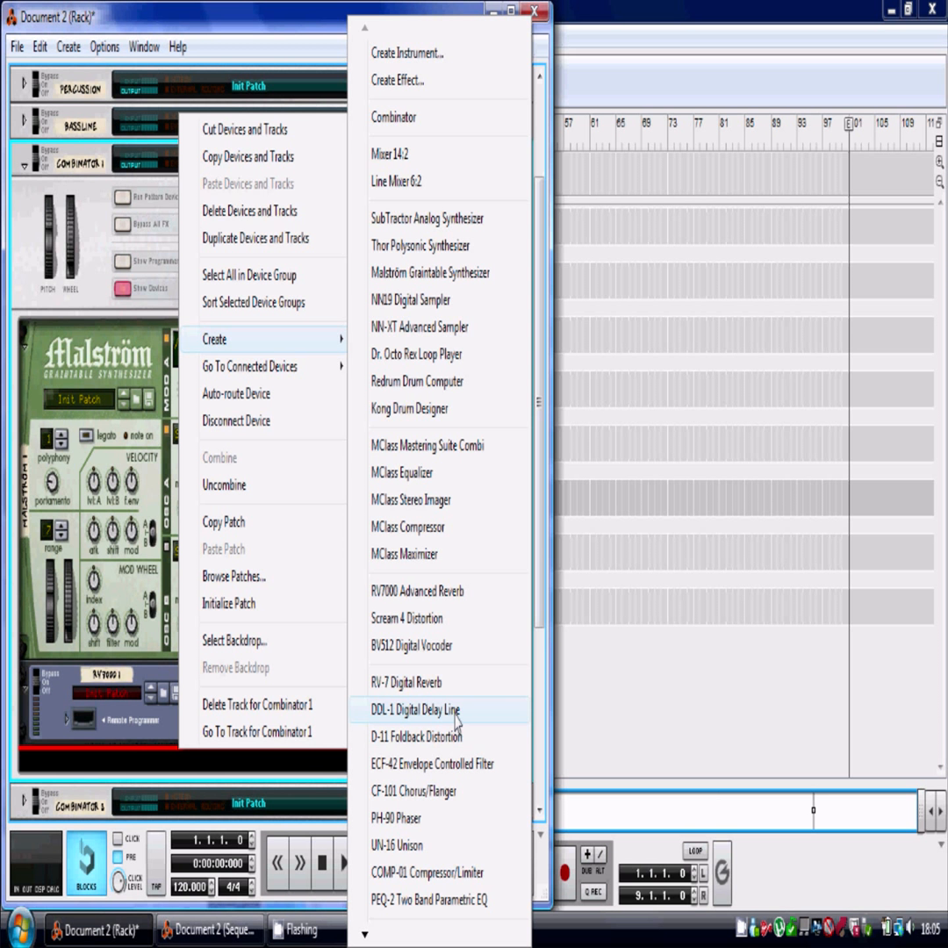
left_click(417, 709)
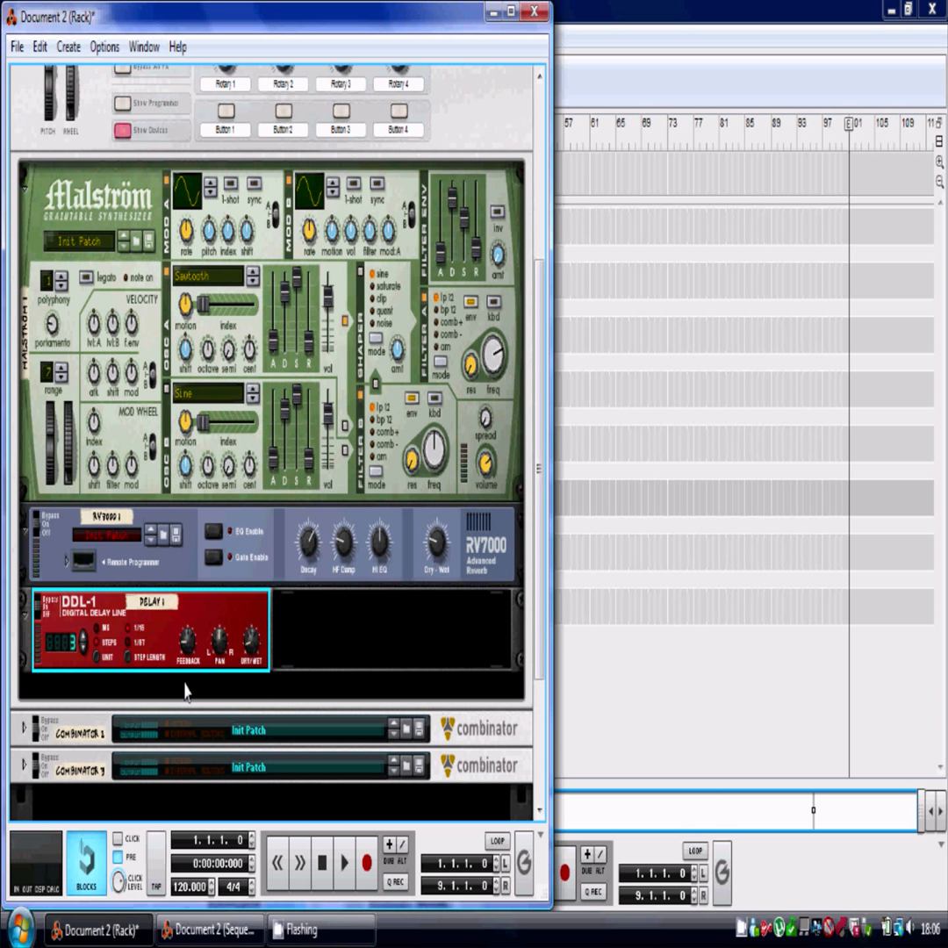
Add an MClass Maximizer below the delay in Combinator 1.
scroll(184, 683, "up", 1)
scroll(186, 681, "down", 1)
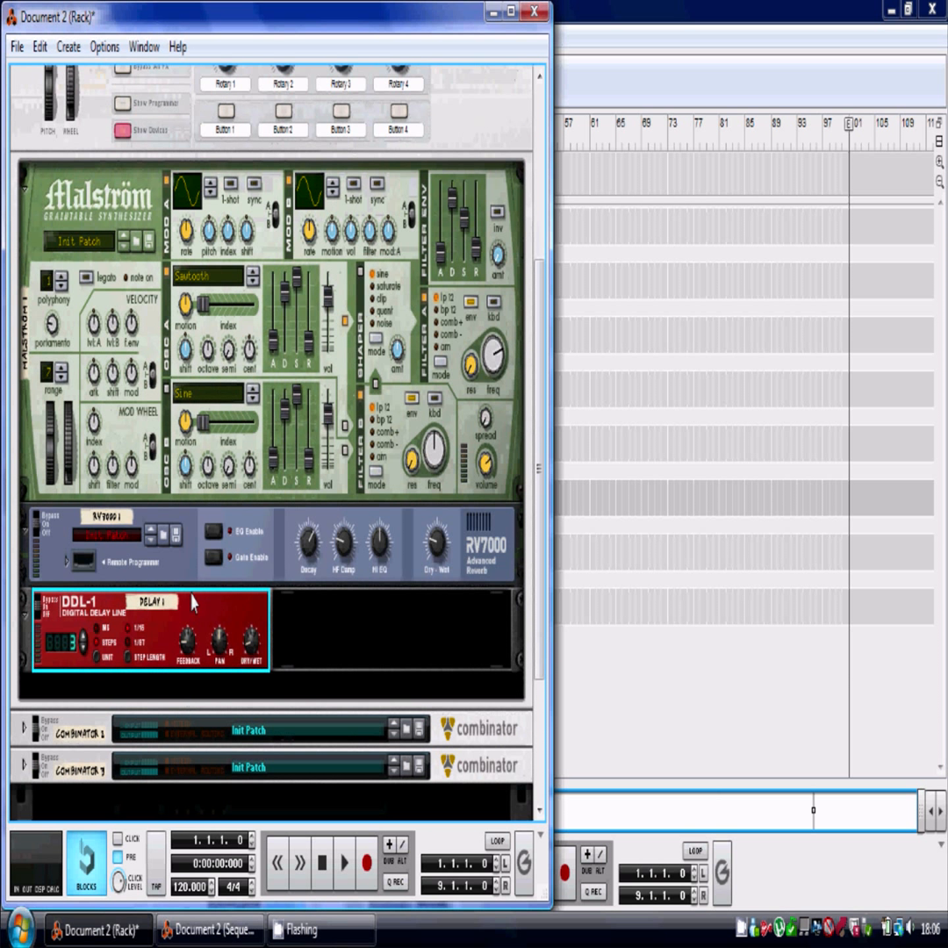
left_click(108, 362)
right_click(116, 690)
mouse_move(198, 283)
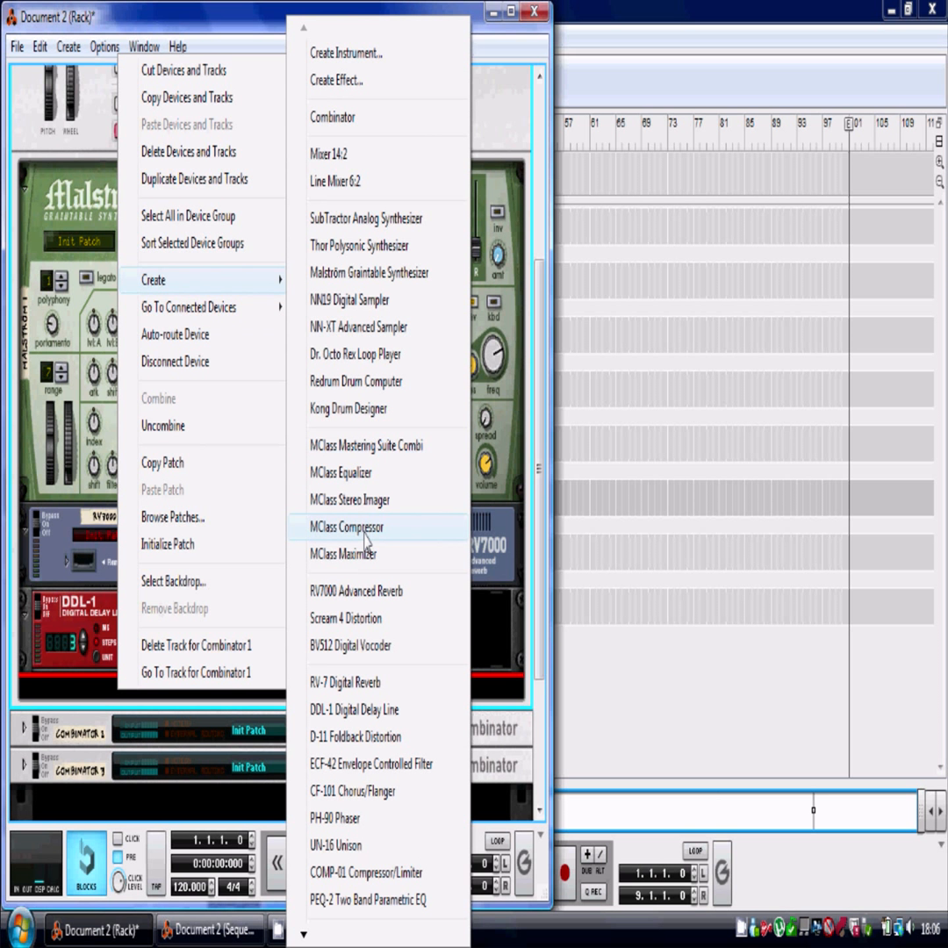
left_click(351, 555)
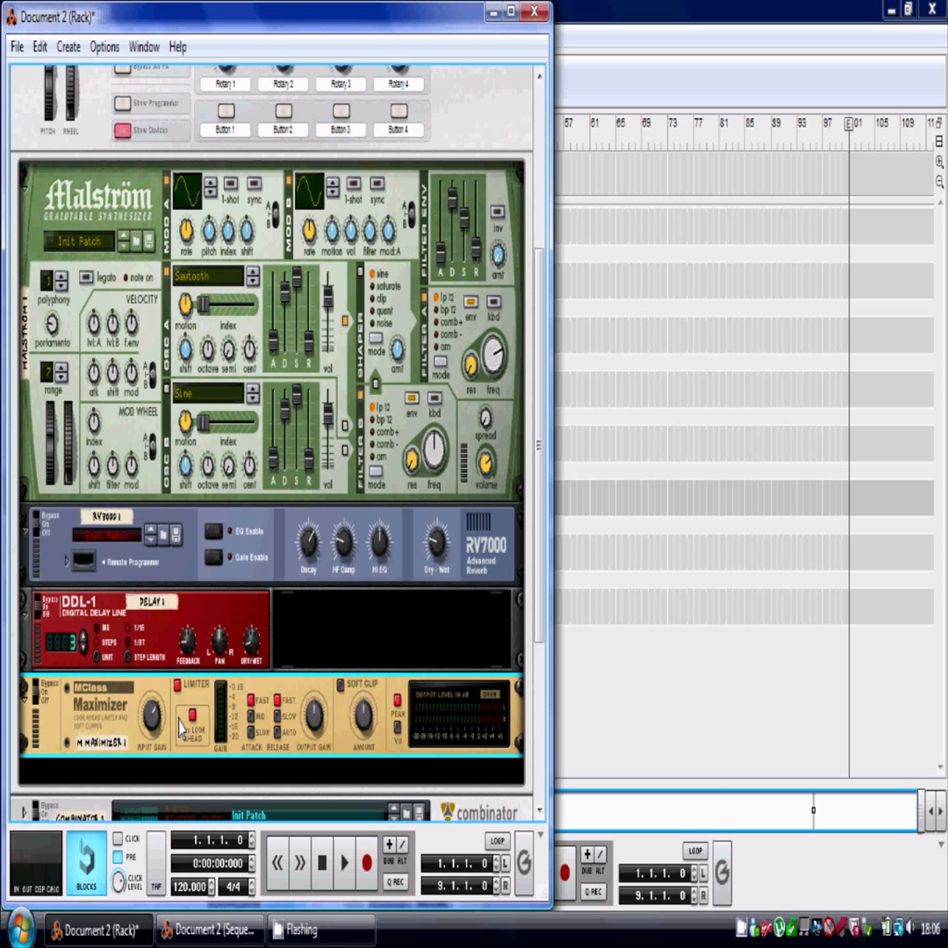
Add an MClass Compressor below the Maximizer and switch on its soft knee.
scroll(180, 718, "down", 2)
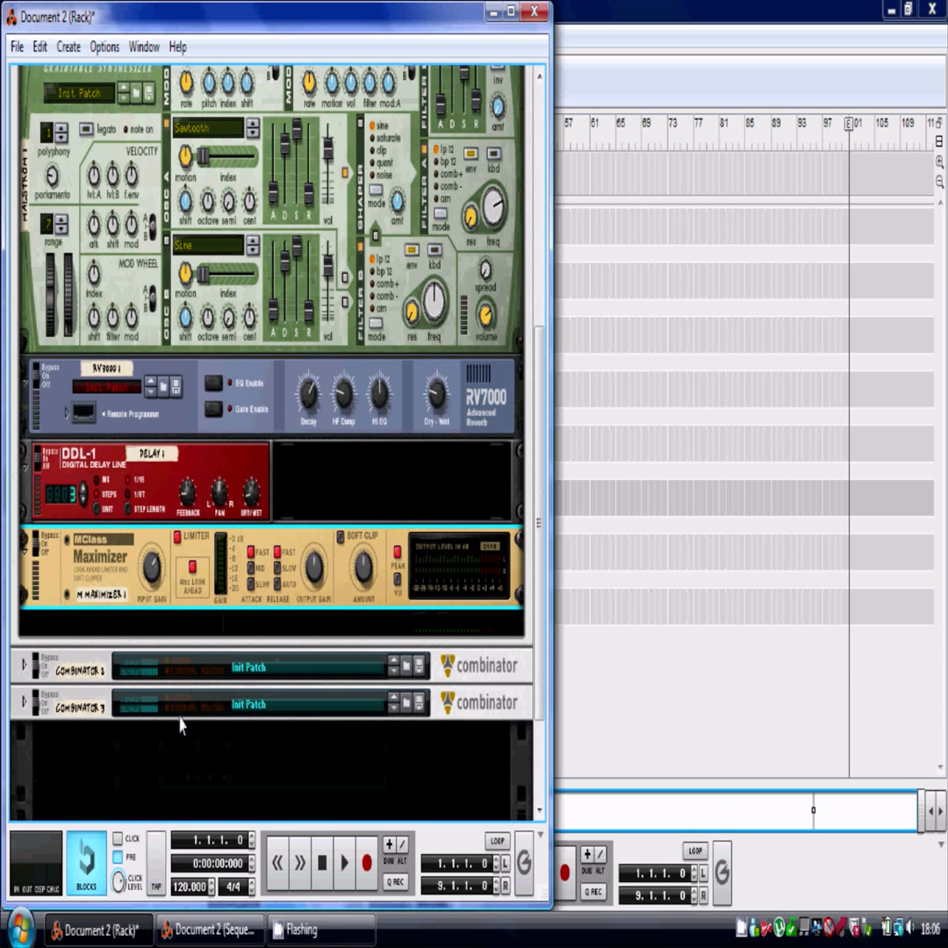
right_click(166, 630)
mouse_move(192, 505)
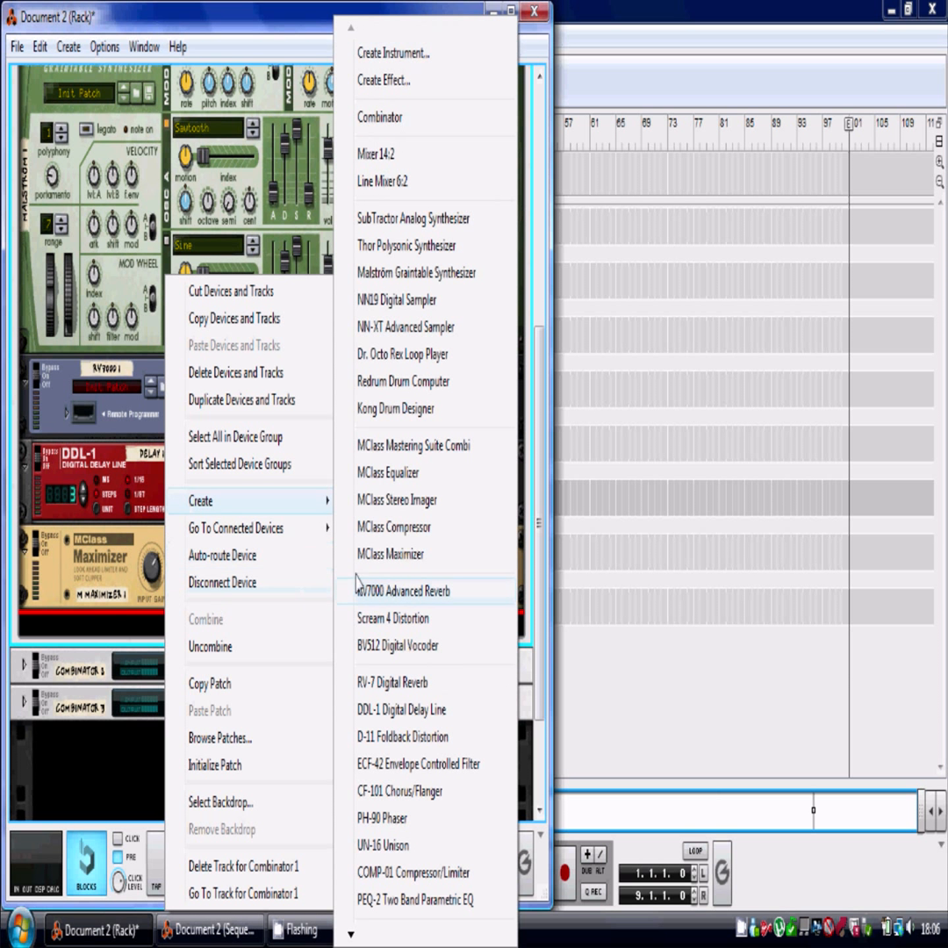
left_click(398, 528)
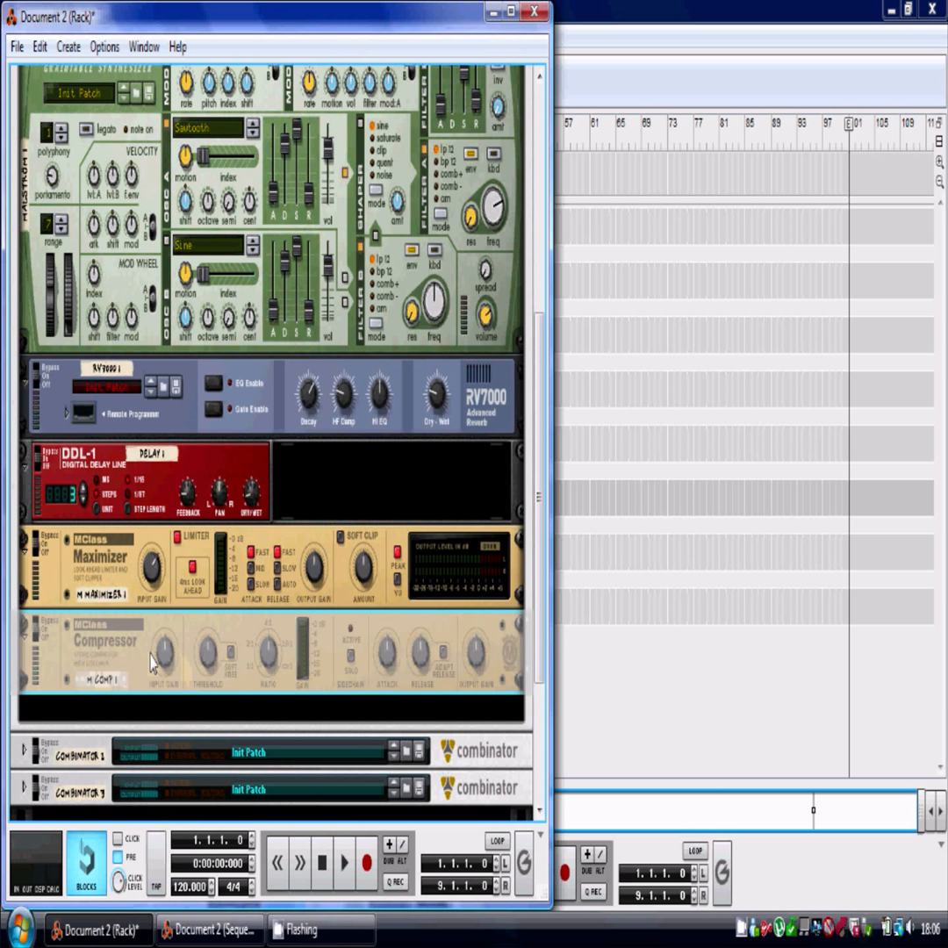
left_click(231, 650)
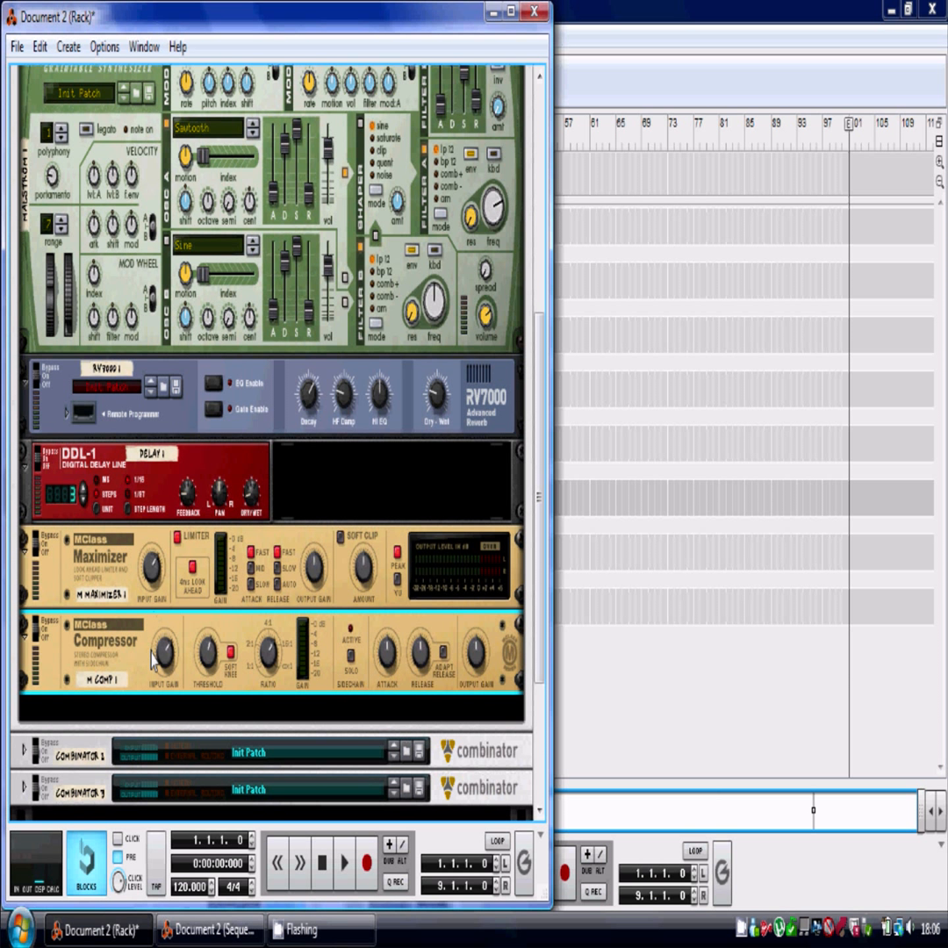
Scroll through Combinator 1 and select each device in the chain to review it.
scroll(200, 618, "up", 3)
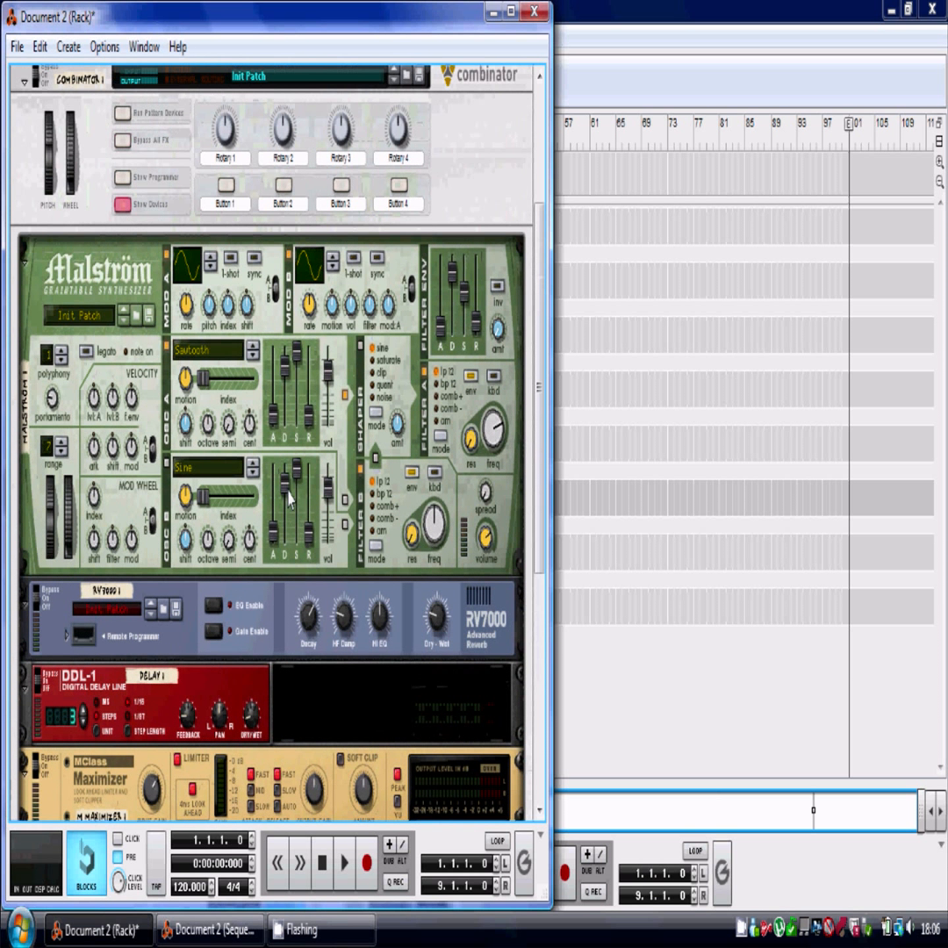
scroll(294, 386, "down", 2)
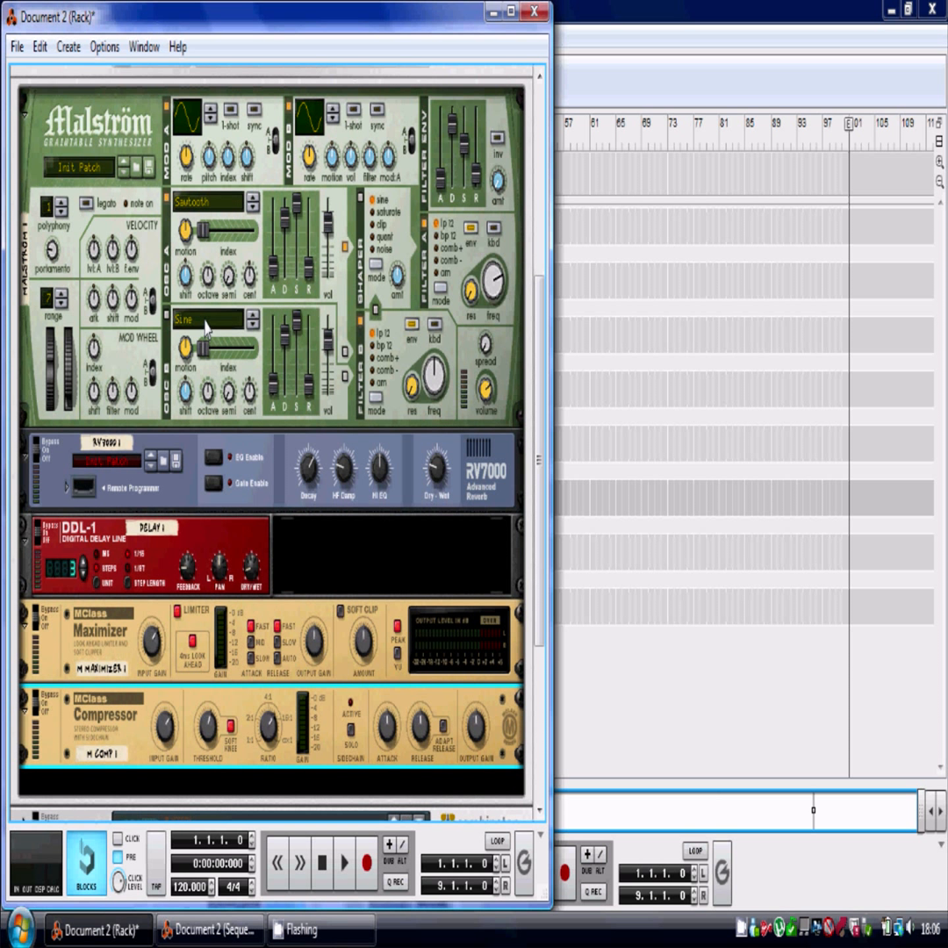
left_click(431, 255)
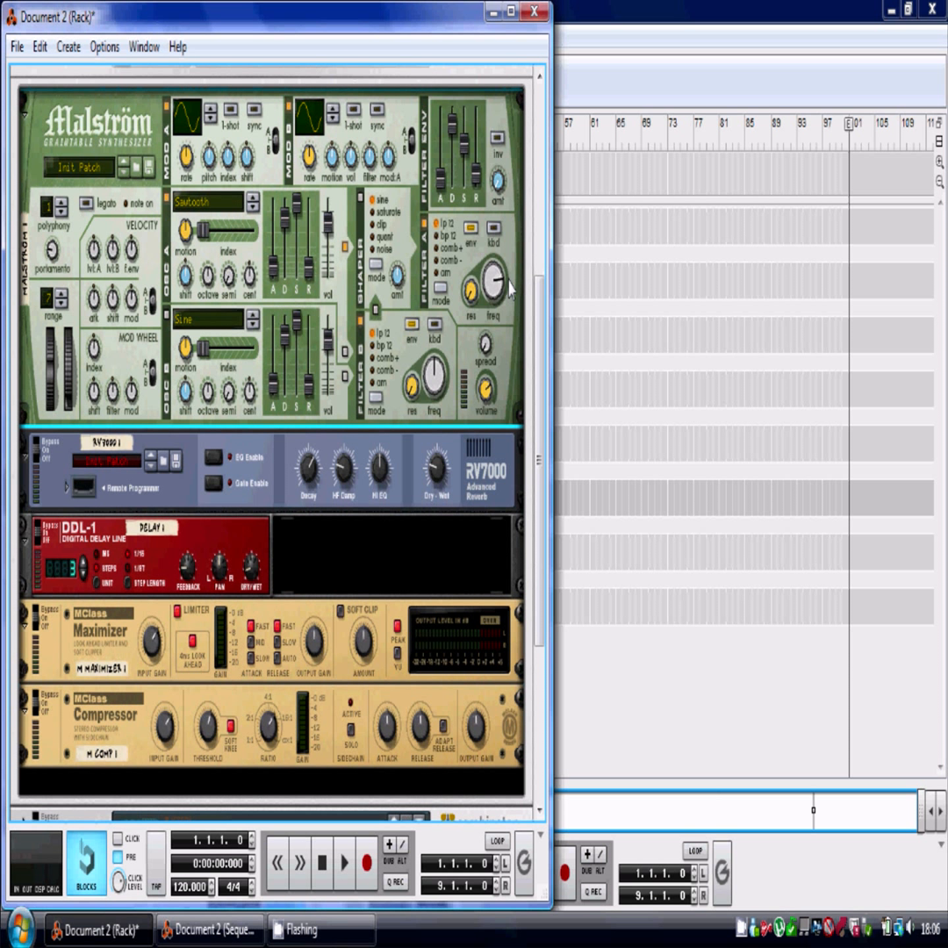
left_click(136, 447)
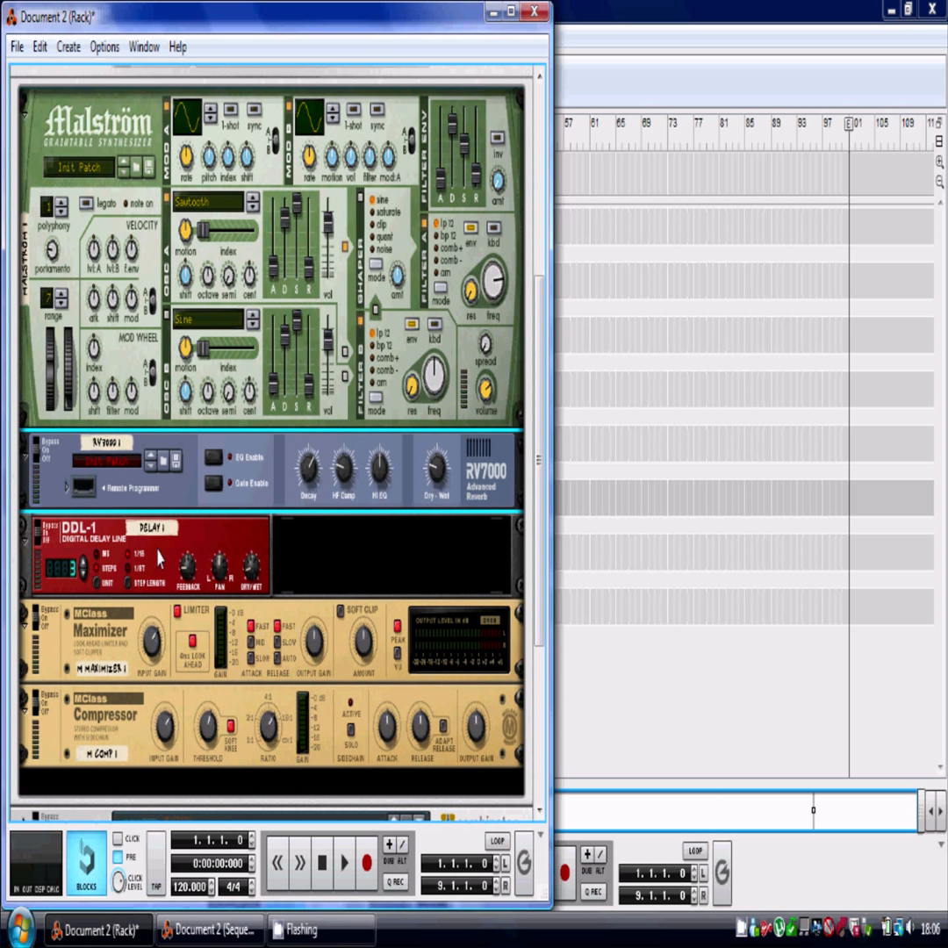
left_click(164, 625)
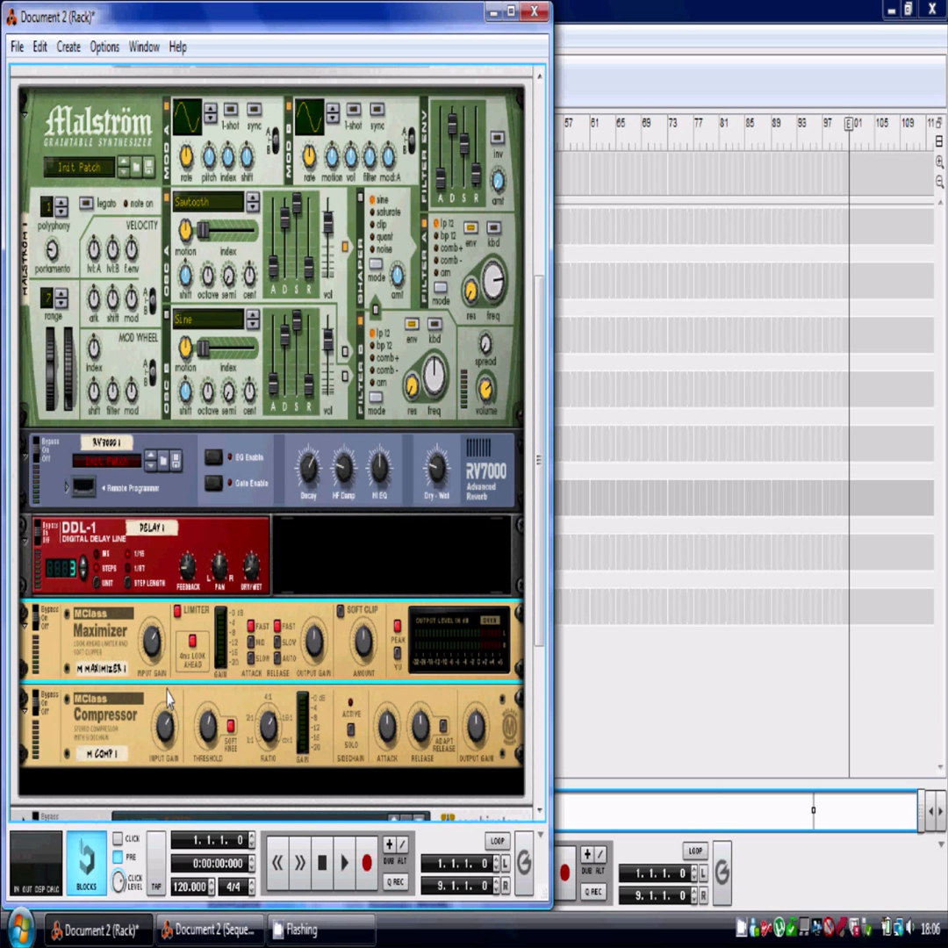
left_click(114, 718)
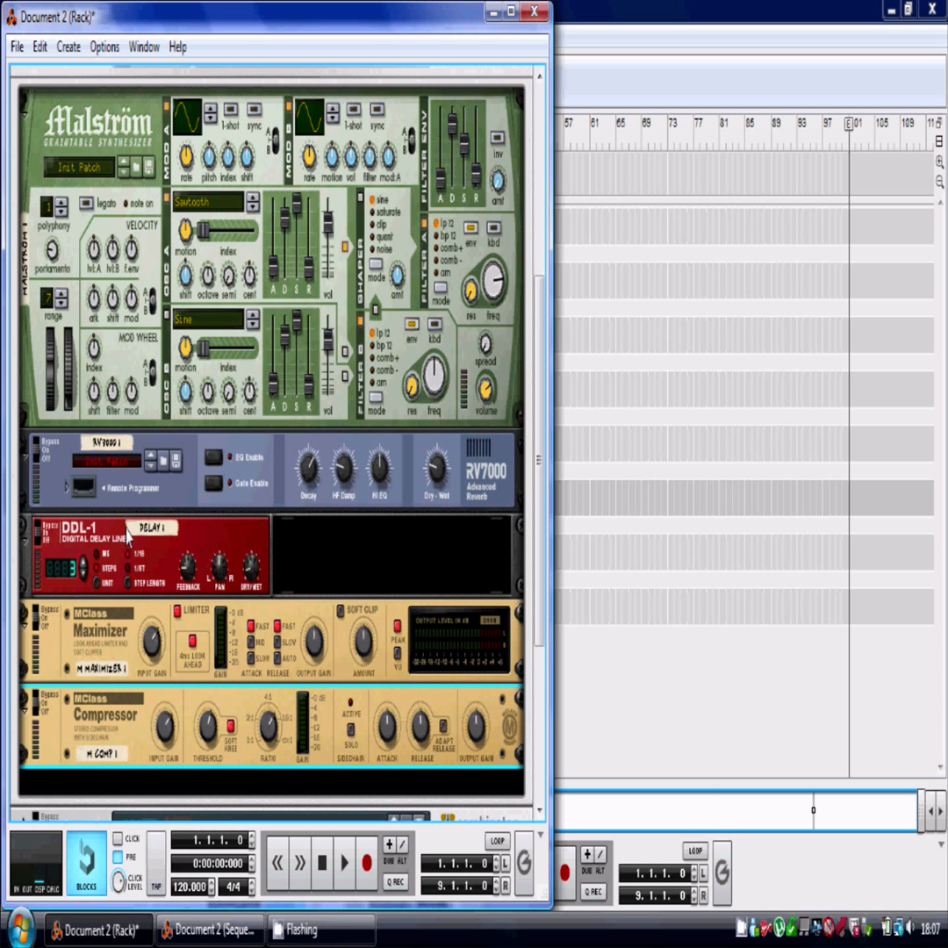
left_click(38, 544)
scroll(346, 551, "down", 1)
scroll(346, 518, "up", 2)
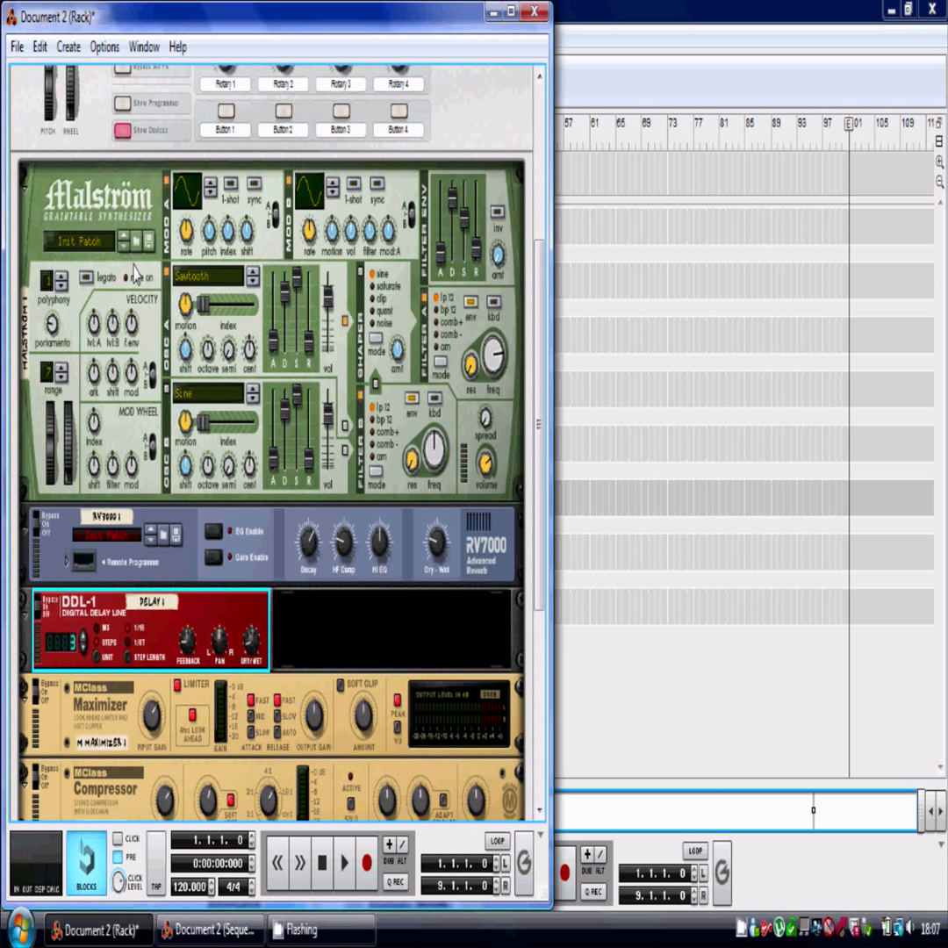
scroll(130, 272, "down", 1)
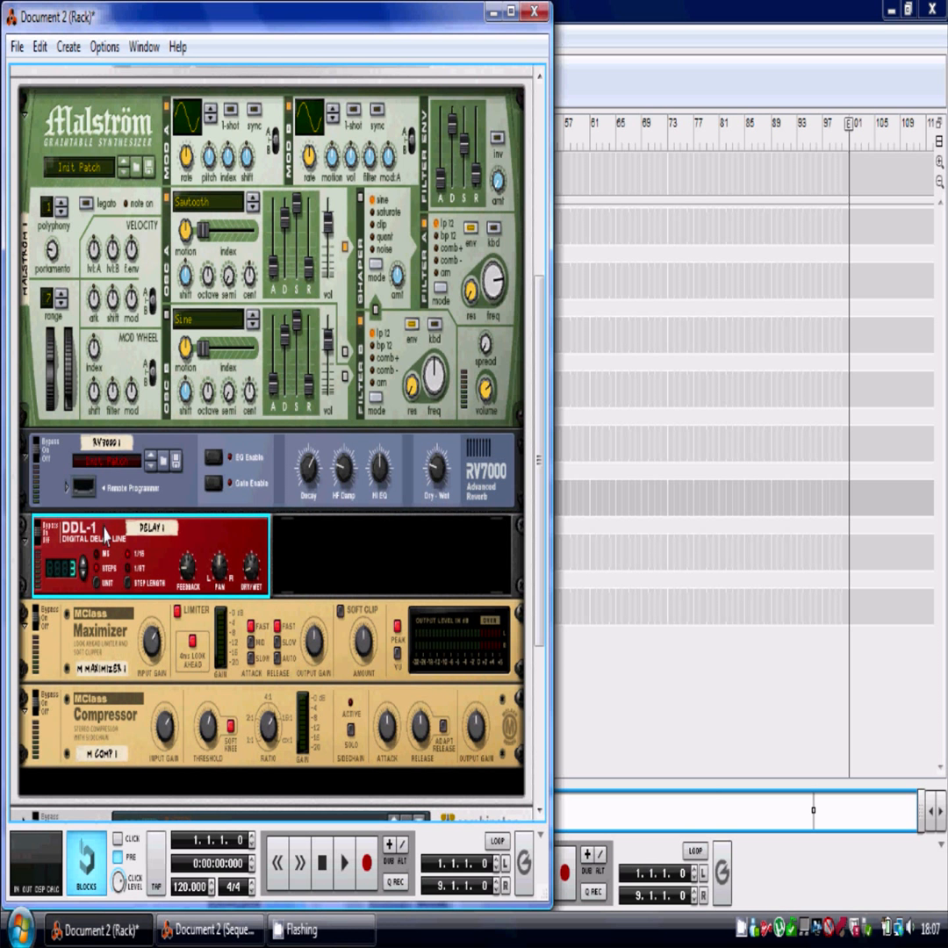
scroll(108, 513, "up", 3)
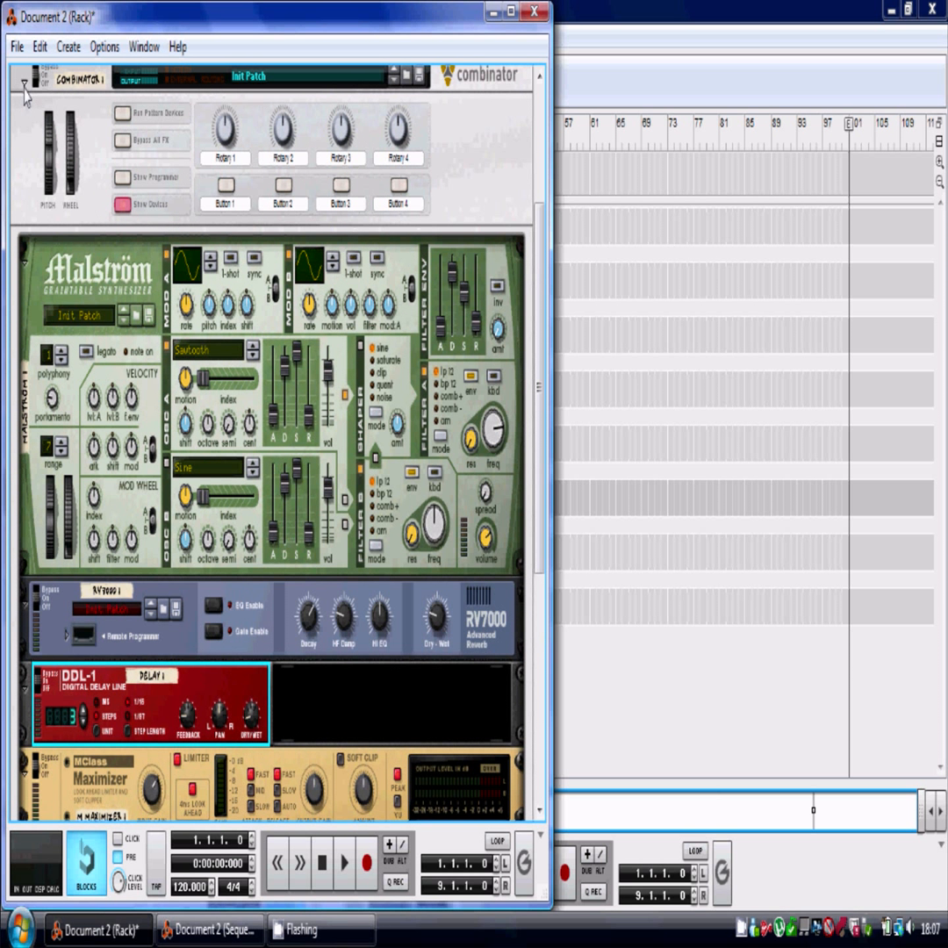
scroll(46, 220, "down", 2)
scroll(46, 219, "down", 2)
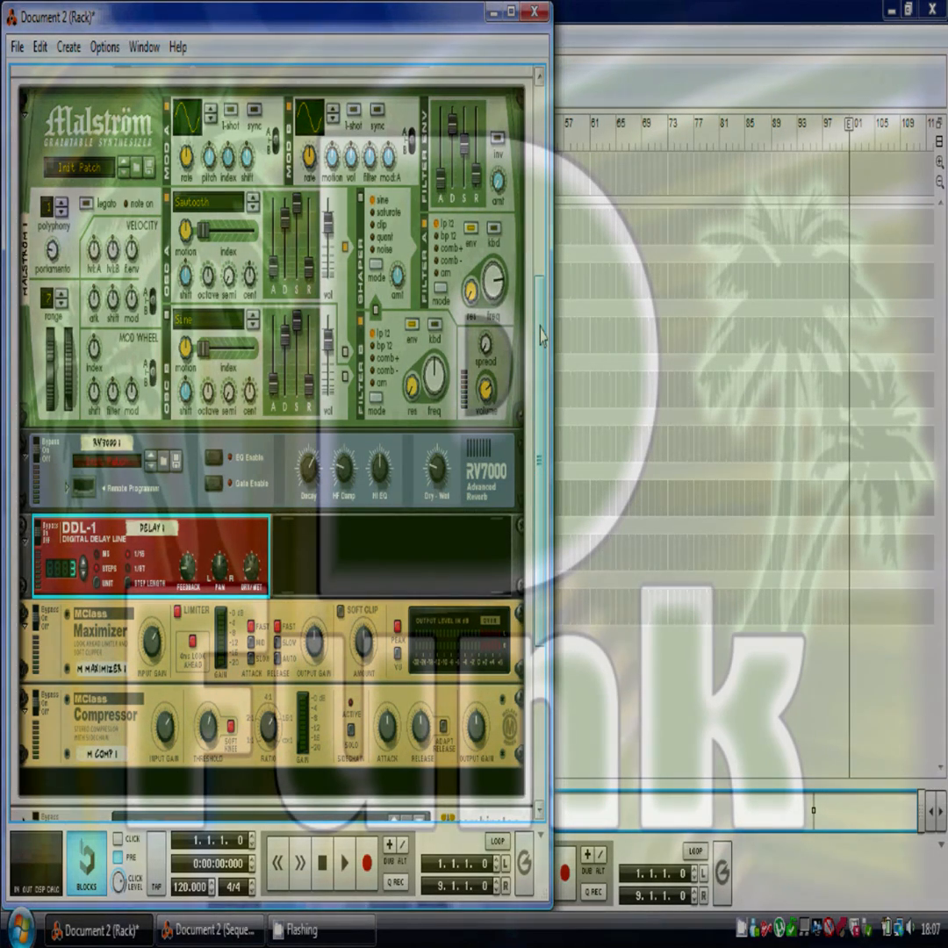
left_click_drag(542, 335, 540, 328)
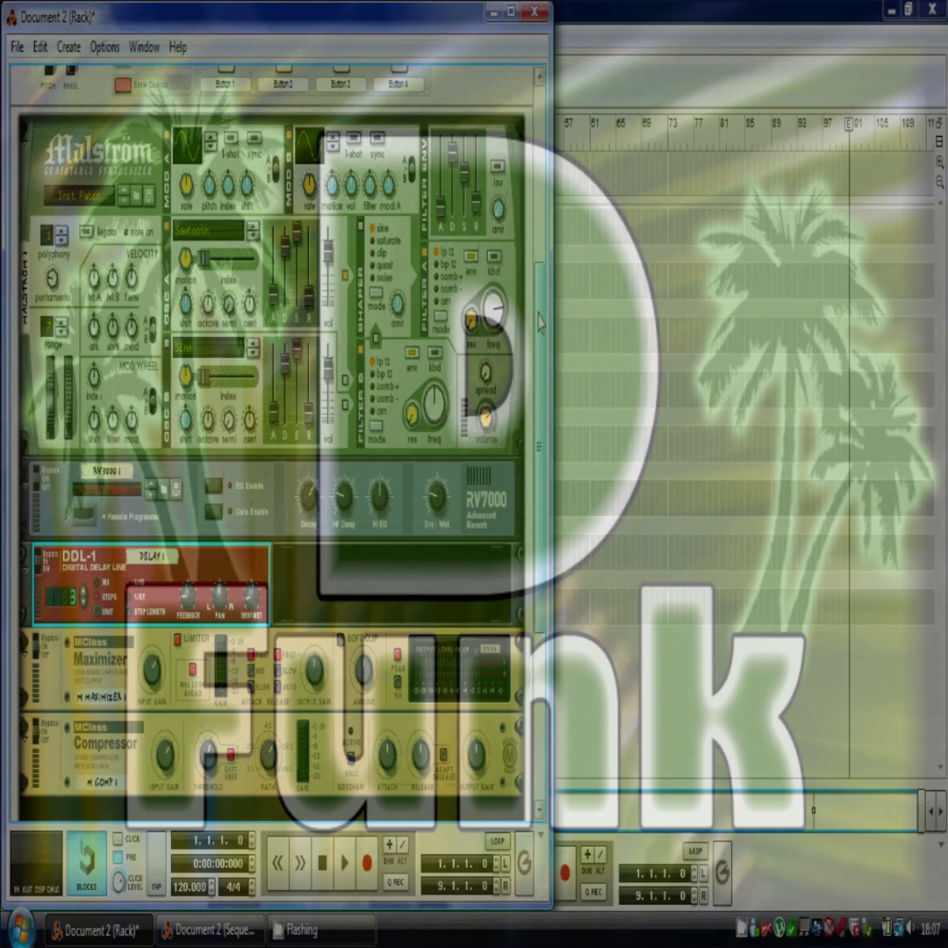